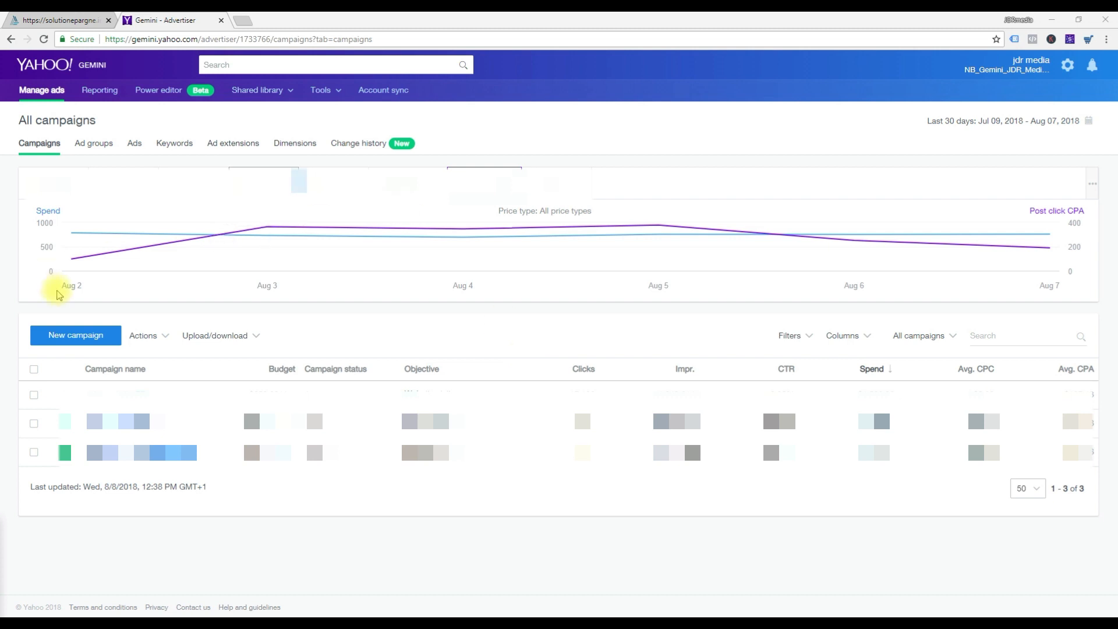
- Open the account's Dot tag code page and view the list of Dot tags
click(1068, 64)
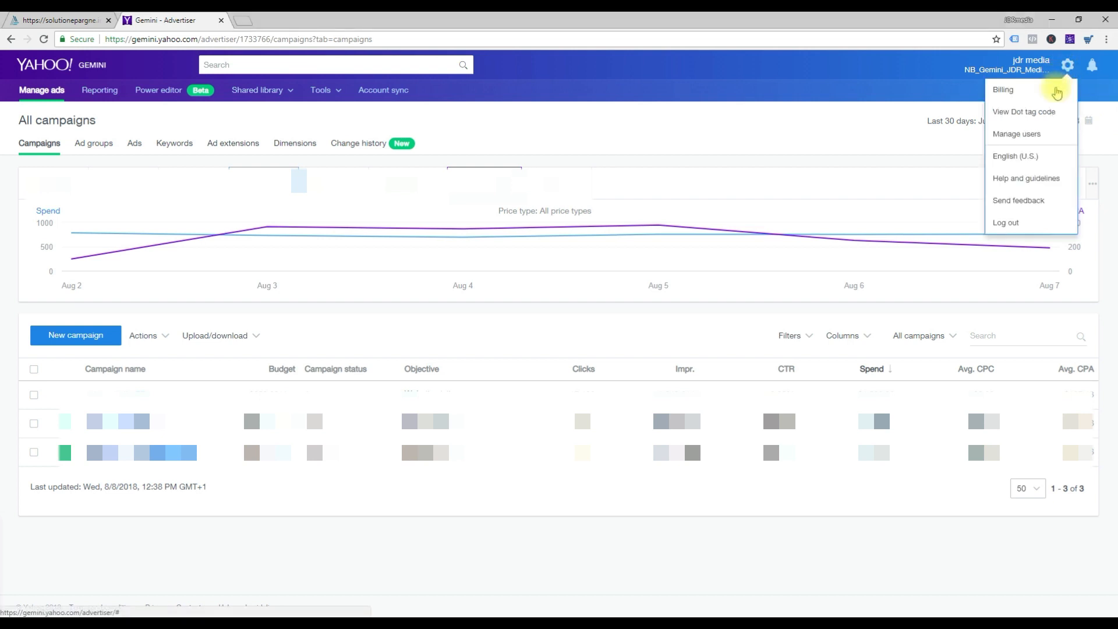
click(1042, 118)
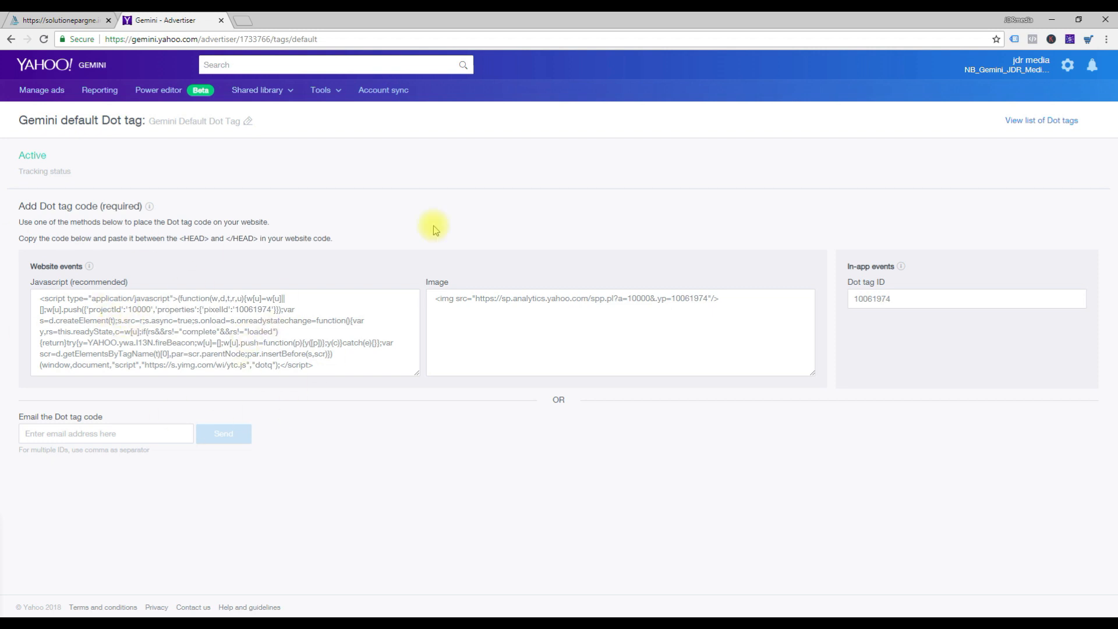
click(1062, 119)
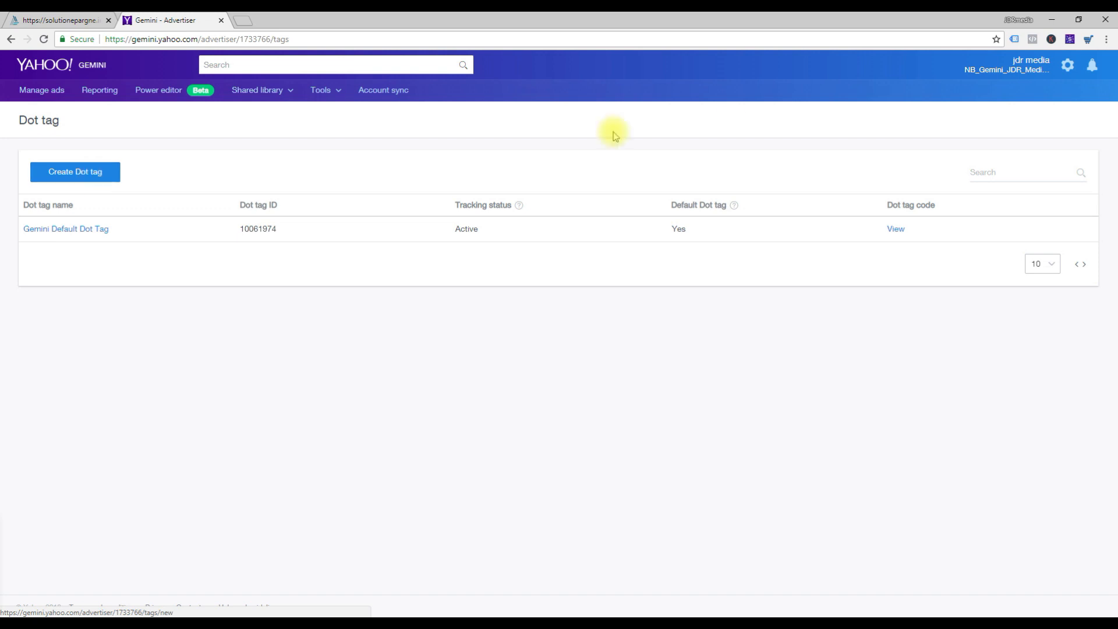
- Return to the default Dot tag's code page from the Dot tag list
click(1066, 67)
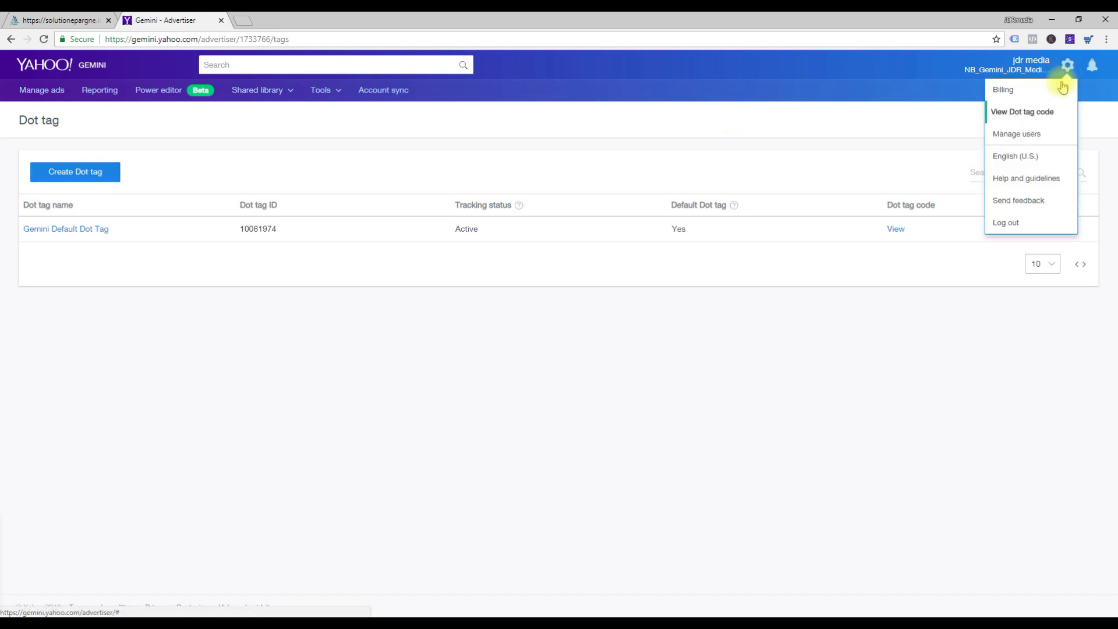
click(1043, 112)
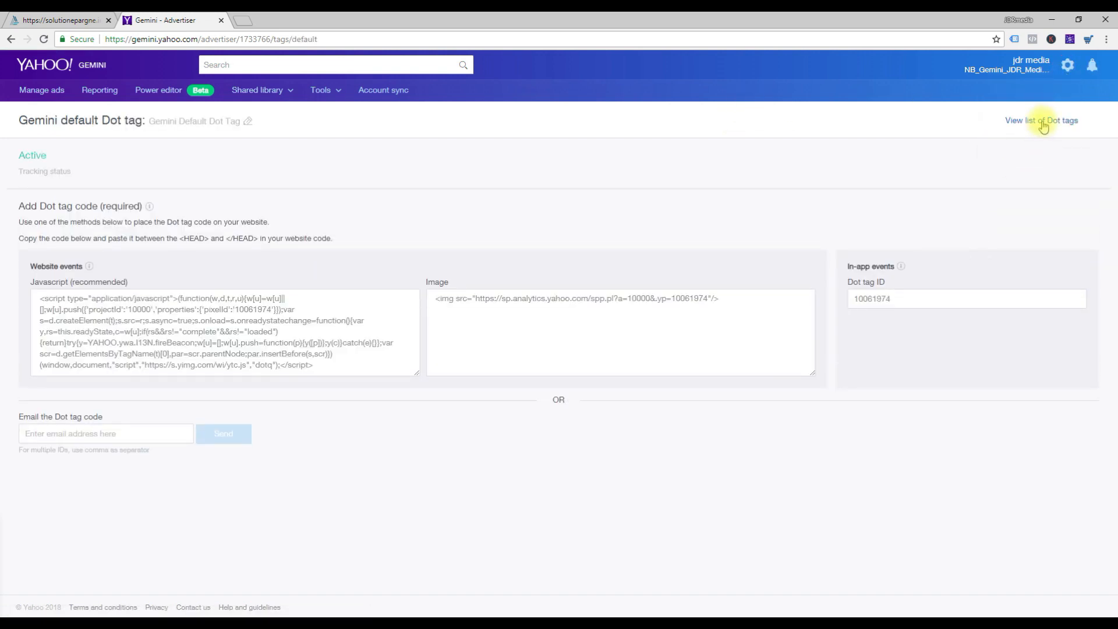
click(1042, 123)
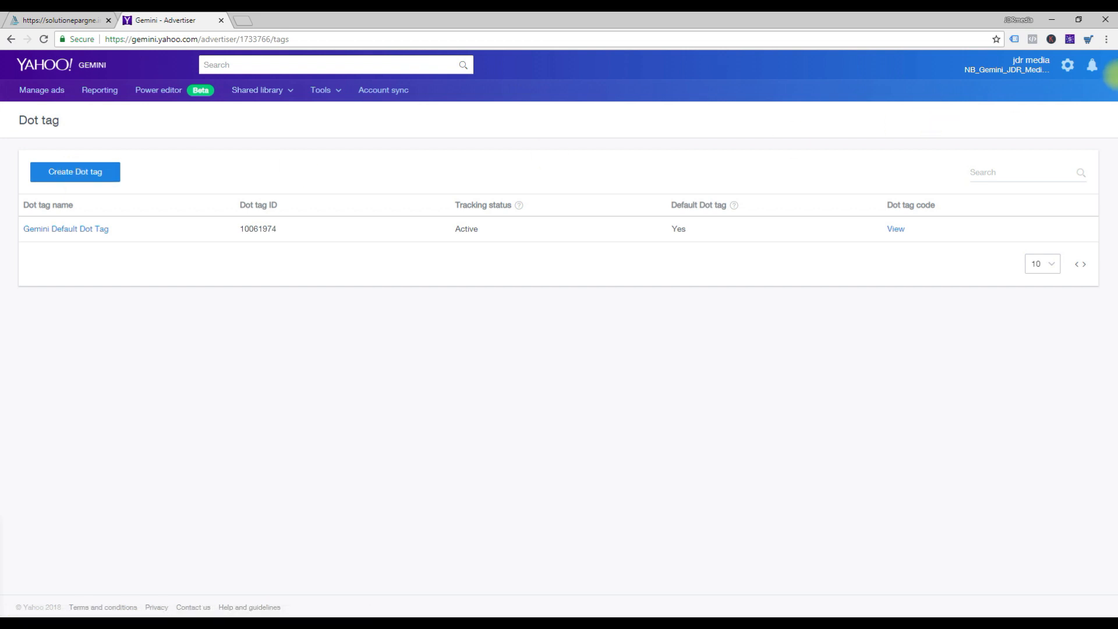
click(1068, 66)
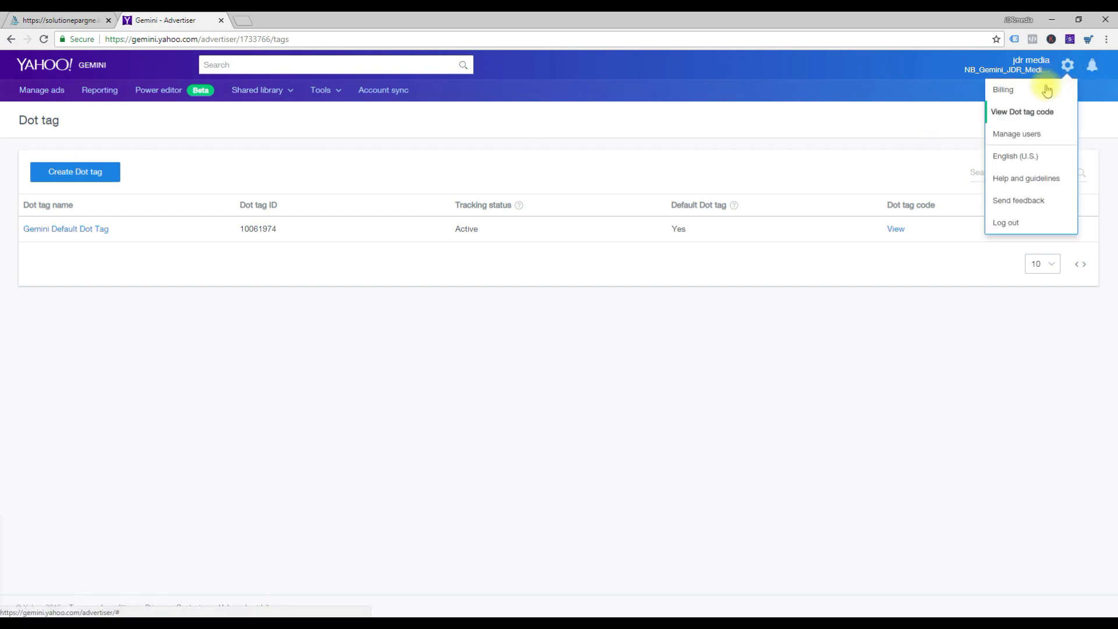
click(1019, 120)
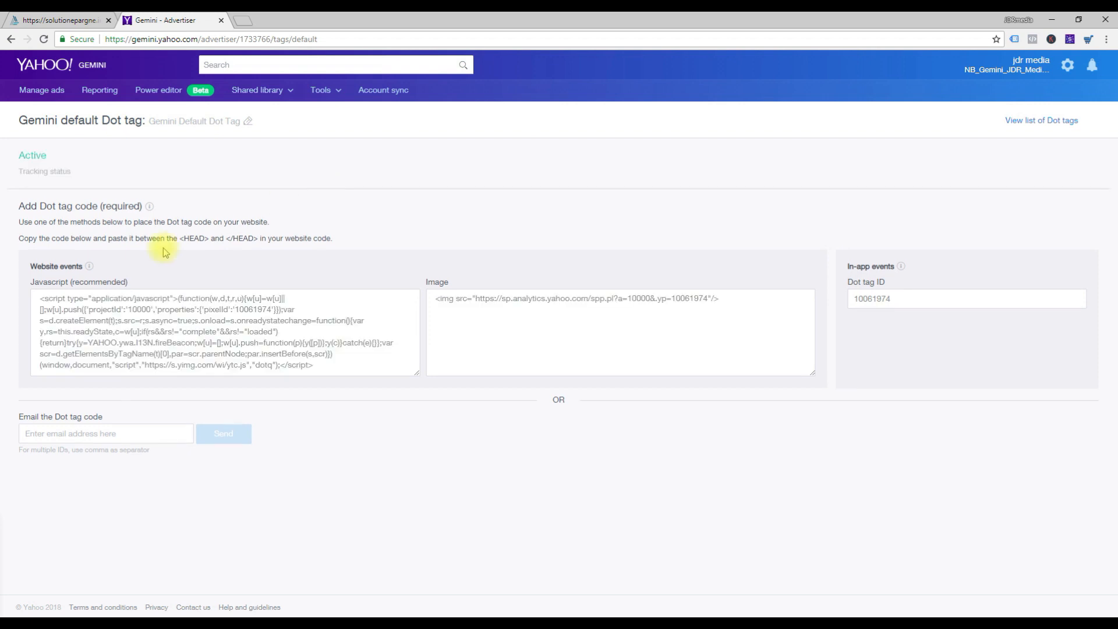
- Select the complete Dot tag code in its Javascript and Image versions, ending with the Javascript code selected
click(37, 299)
drag(69, 316, 392, 382)
click(191, 337)
key(ctrl+a)
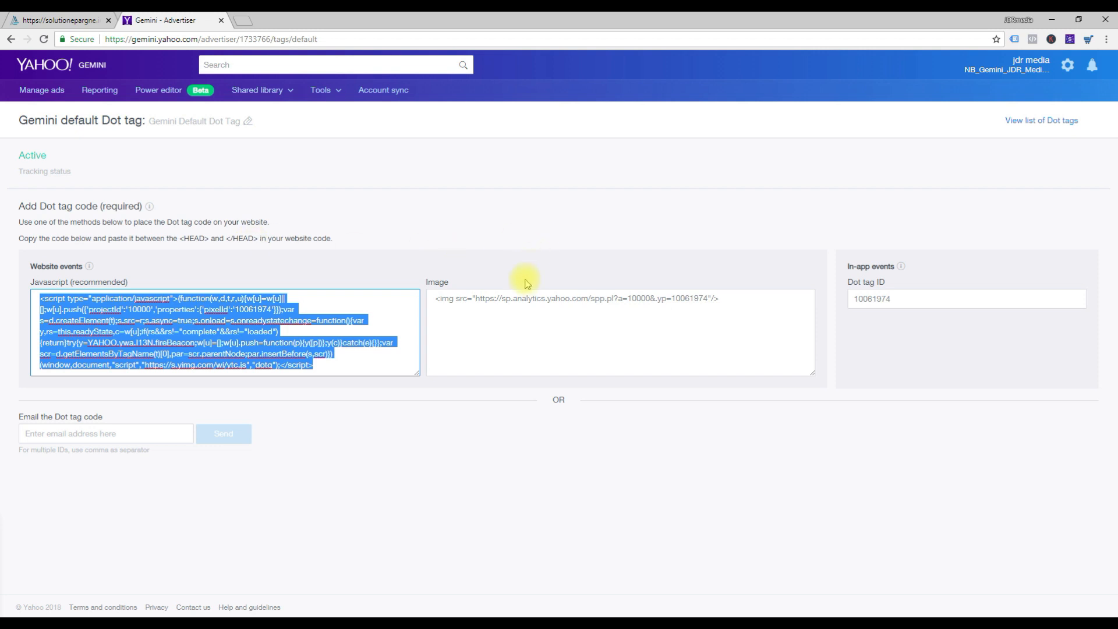
click(520, 305)
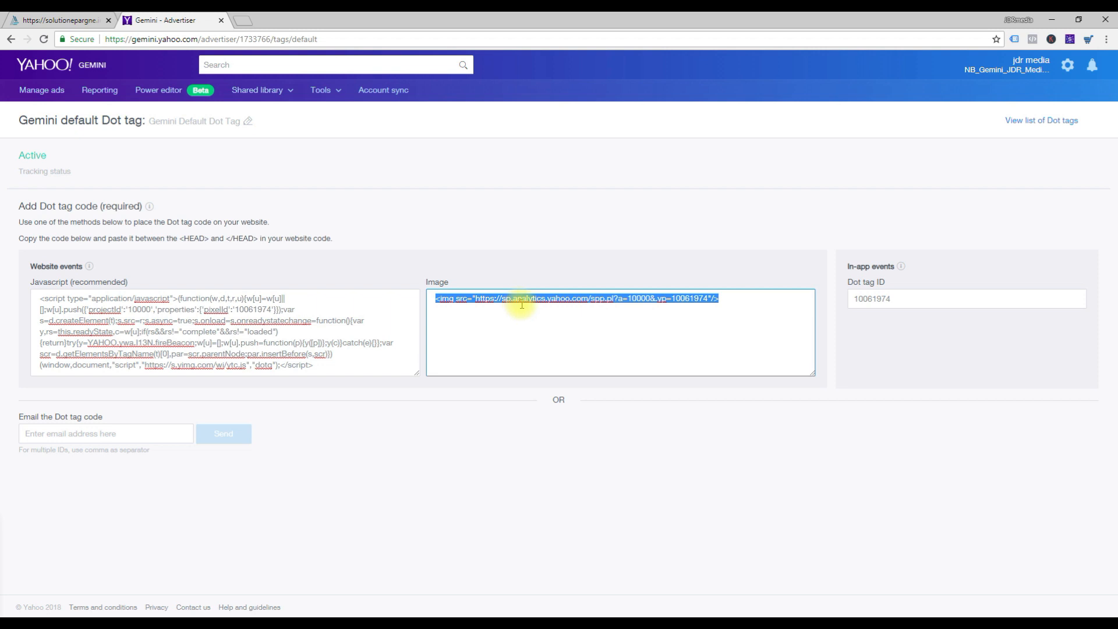
click(107, 320)
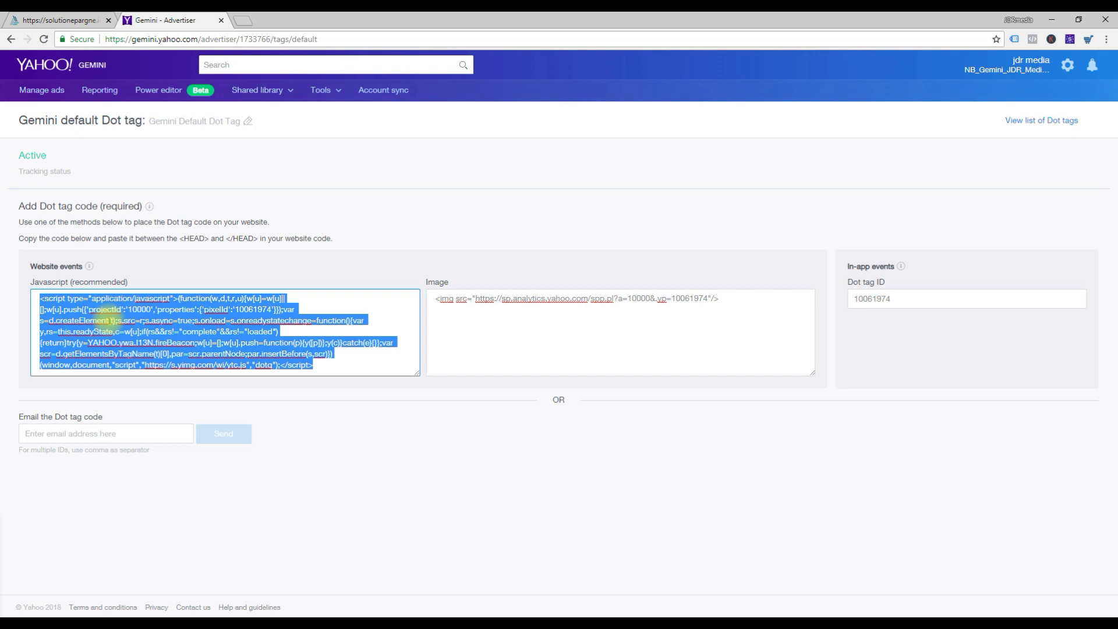
- Start a new conversion rule of the Website URL type from the shared conversion rules
click(270, 97)
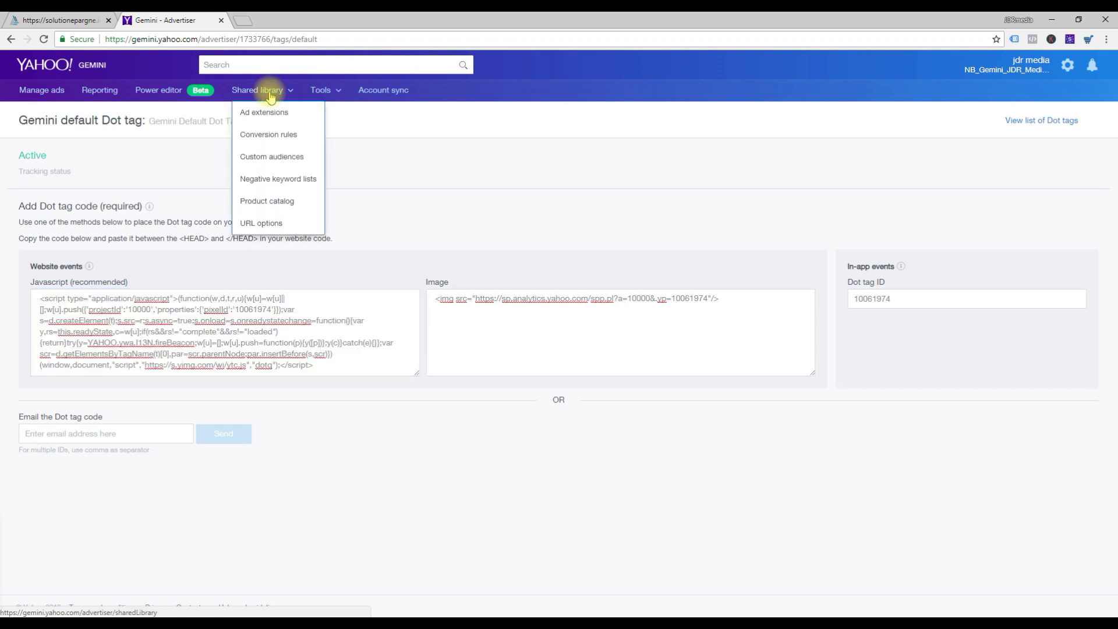
click(281, 139)
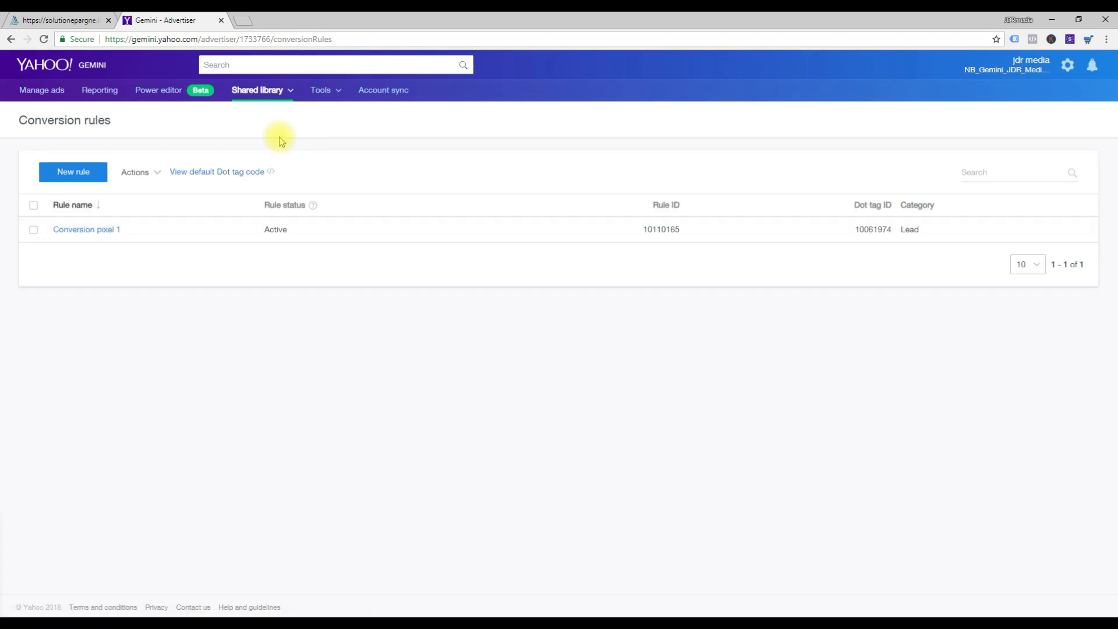
click(77, 179)
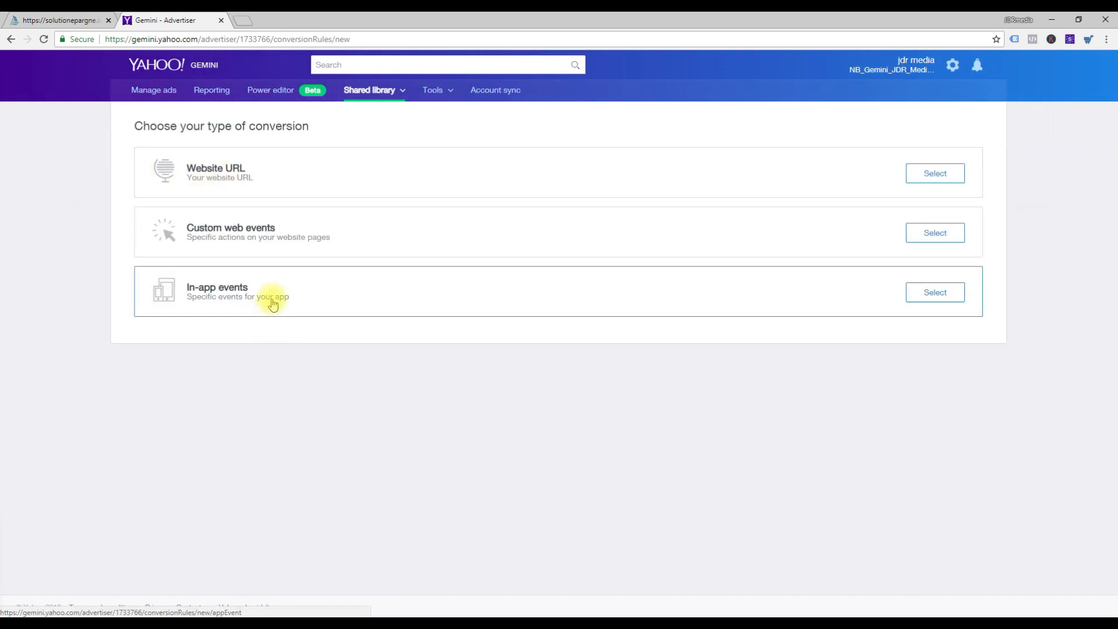
click(258, 182)
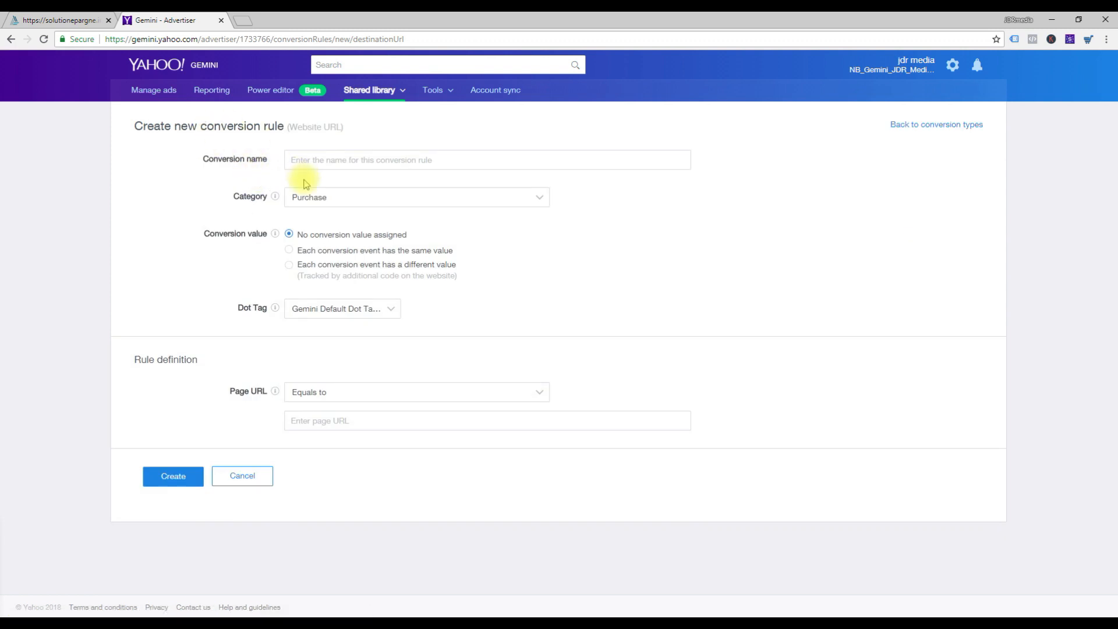
- Name the conversion rule Lead Gen and set its category to Lead
click(310, 162)
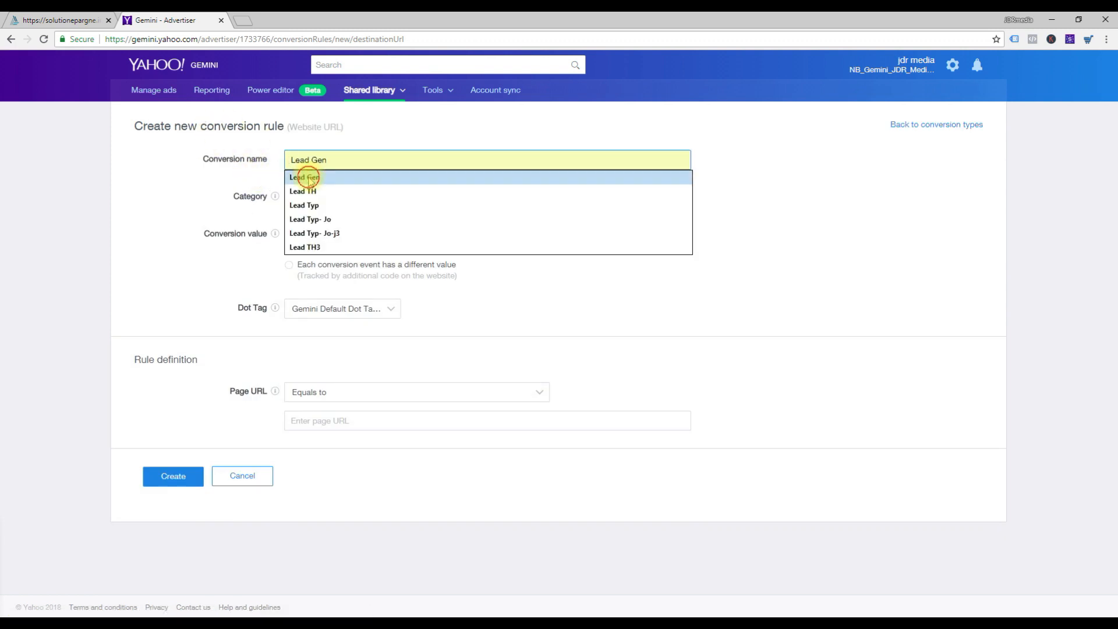
click(310, 179)
click(301, 208)
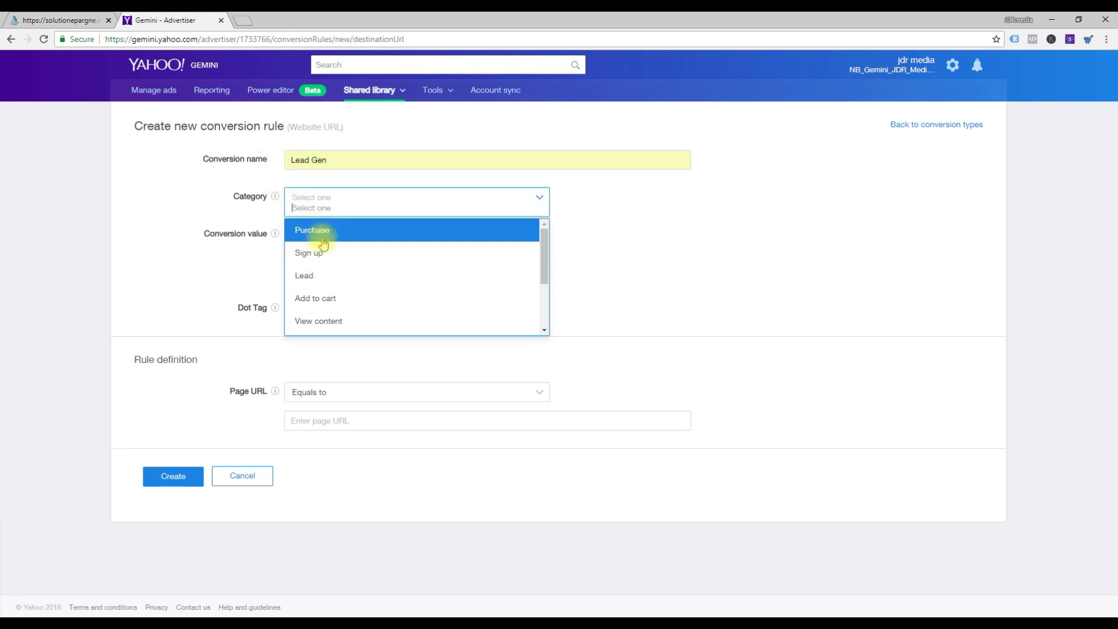
click(326, 277)
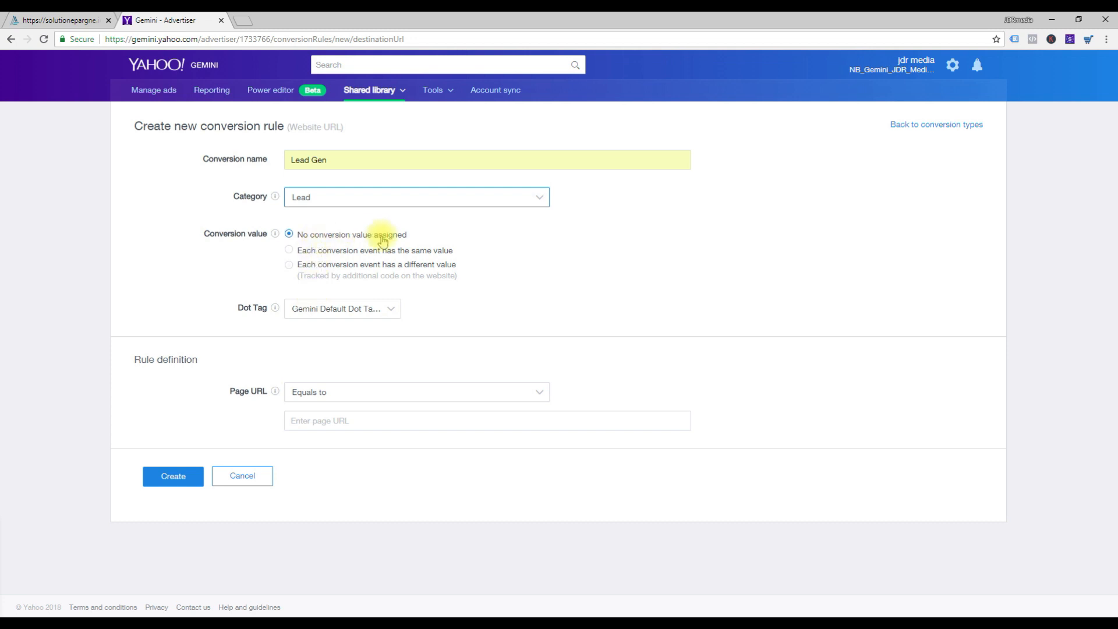
- Try the same-value option for the conversion value, and set it back to No conversion value assigned
drag(411, 235, 322, 238)
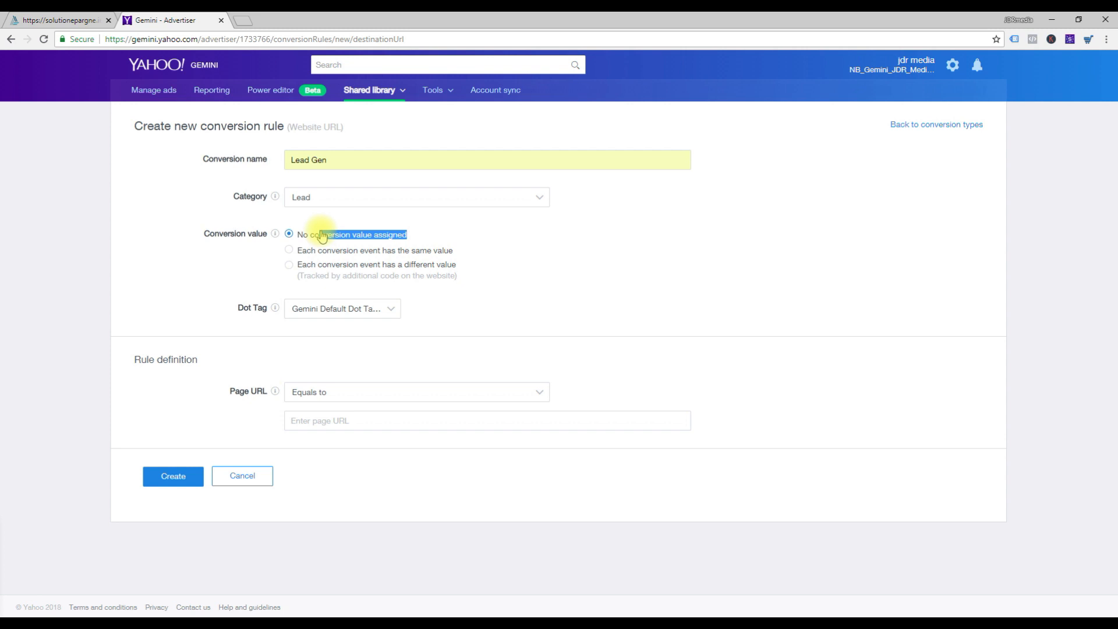
click(367, 249)
click(358, 265)
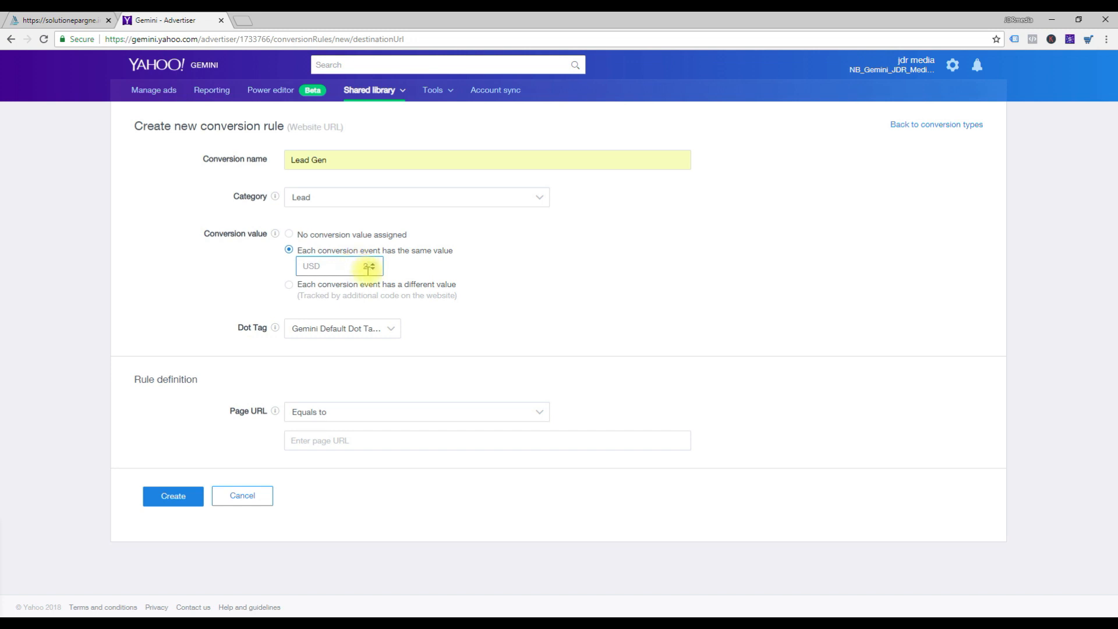
click(354, 235)
drag(317, 264, 466, 270)
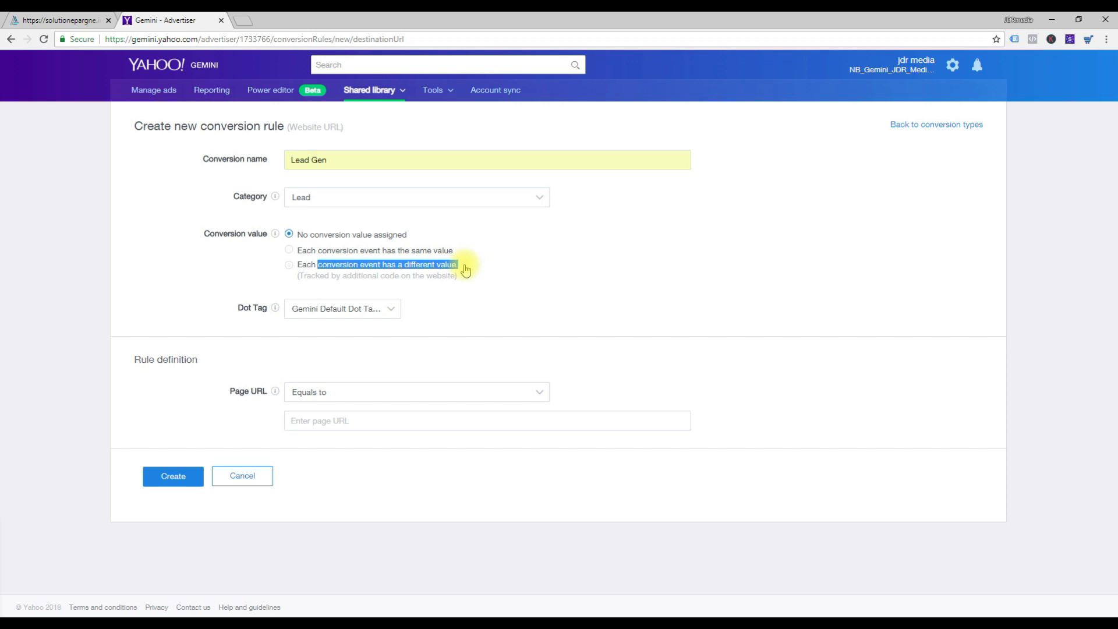
click(513, 254)
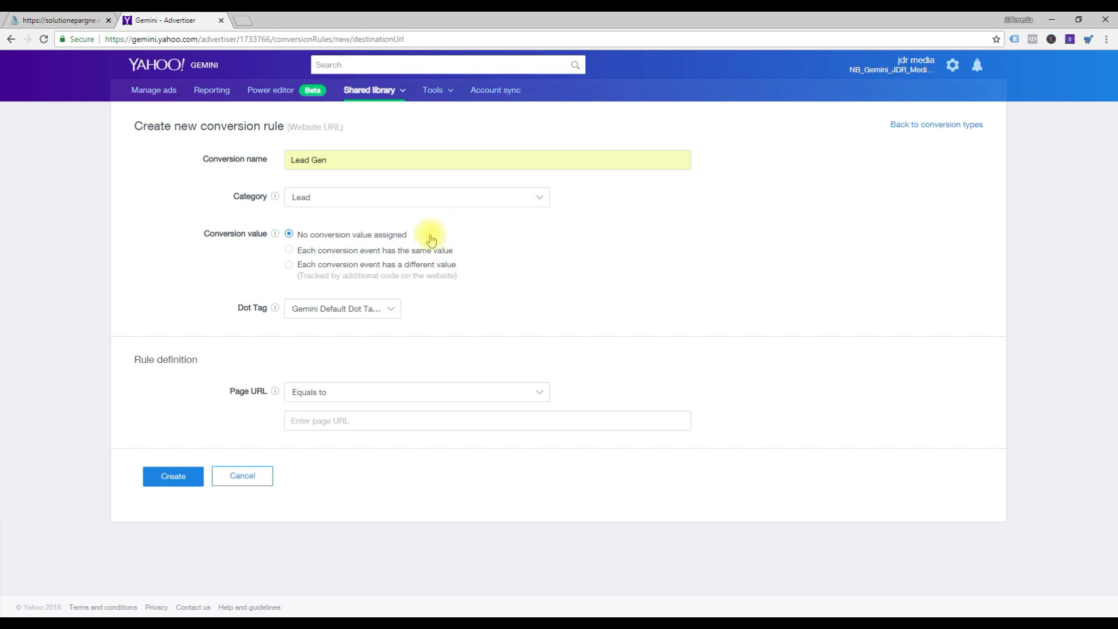
- Assign the Gemini Default Dot Tag to the rule and set its Page URL condition to Contains
click(352, 311)
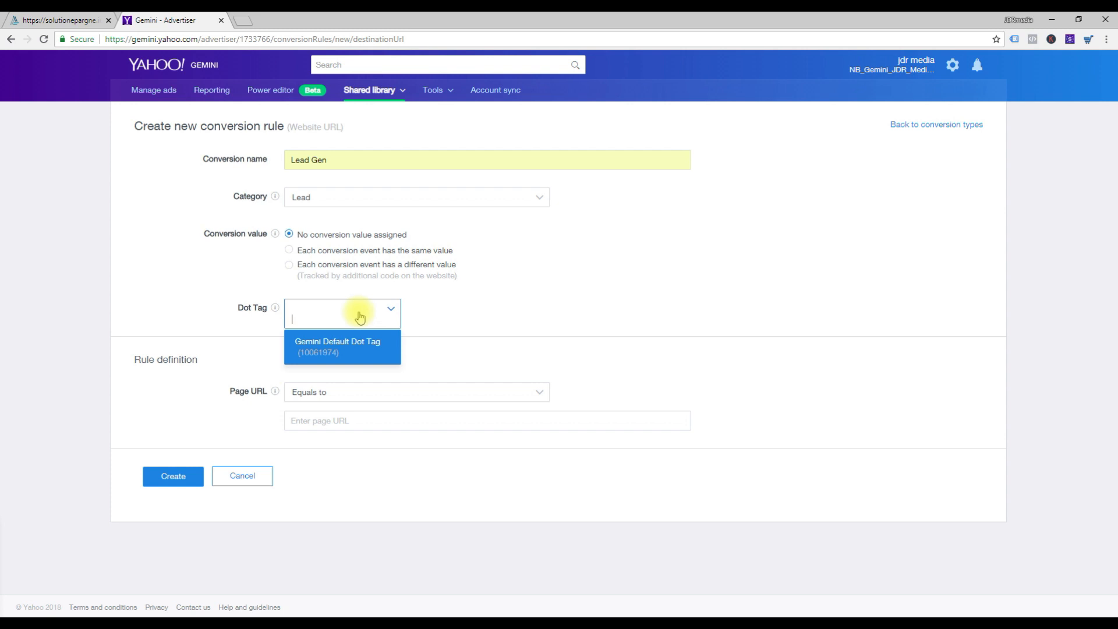
click(358, 350)
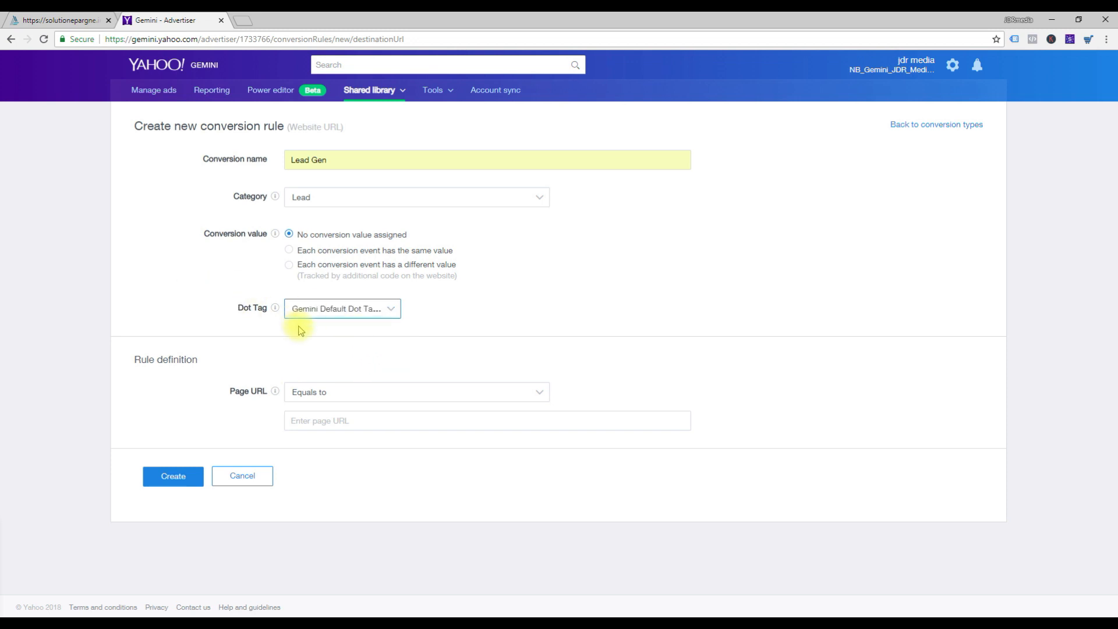
click(316, 397)
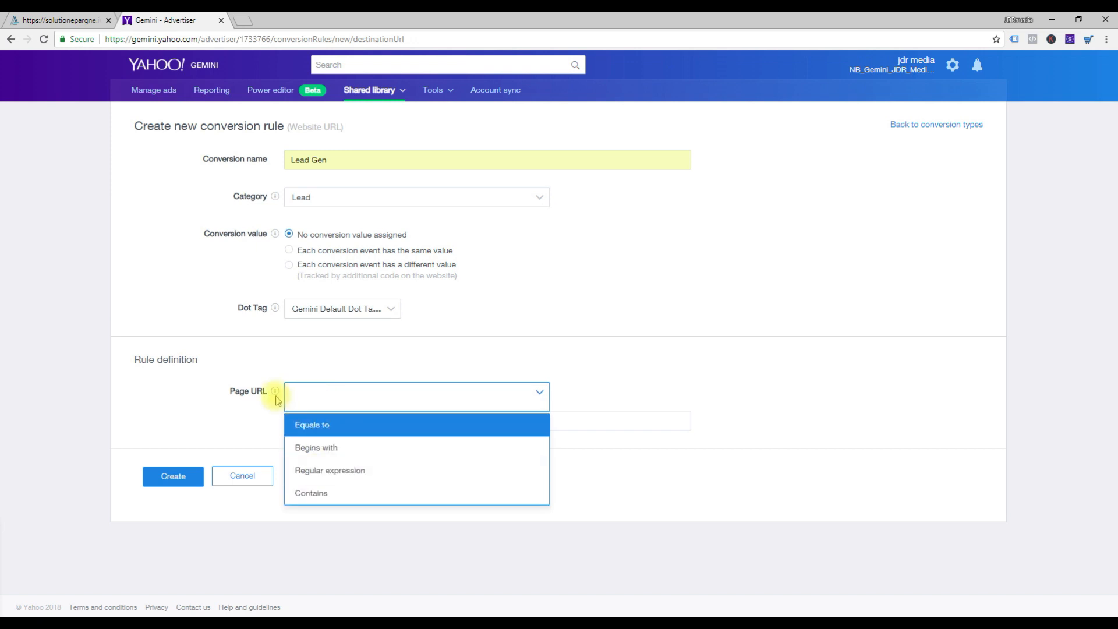
drag(239, 394, 257, 396)
click(325, 398)
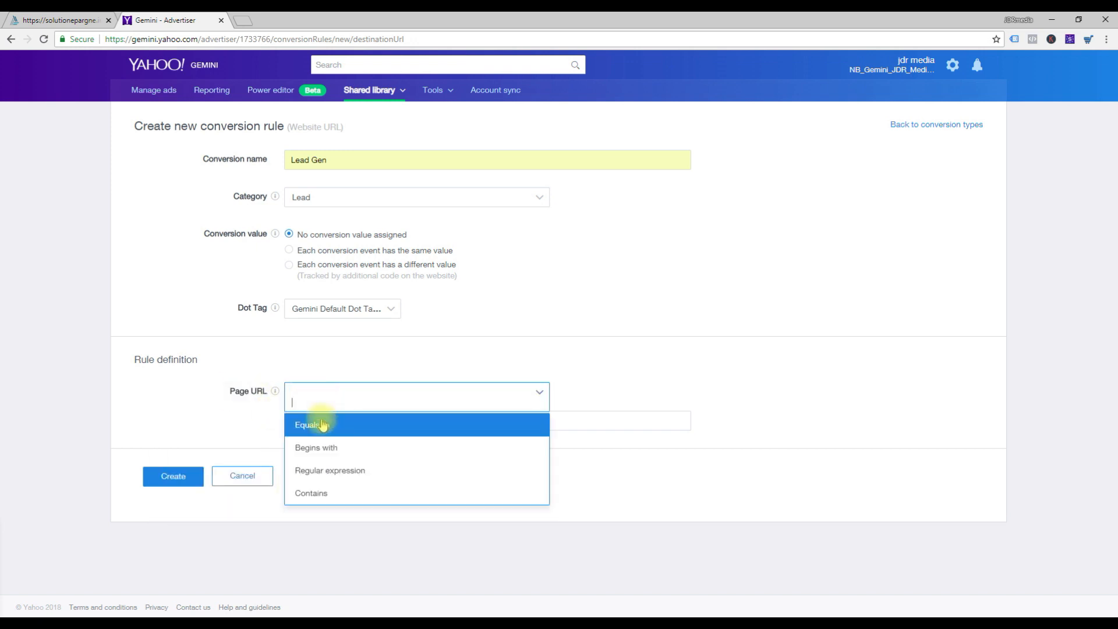
click(313, 498)
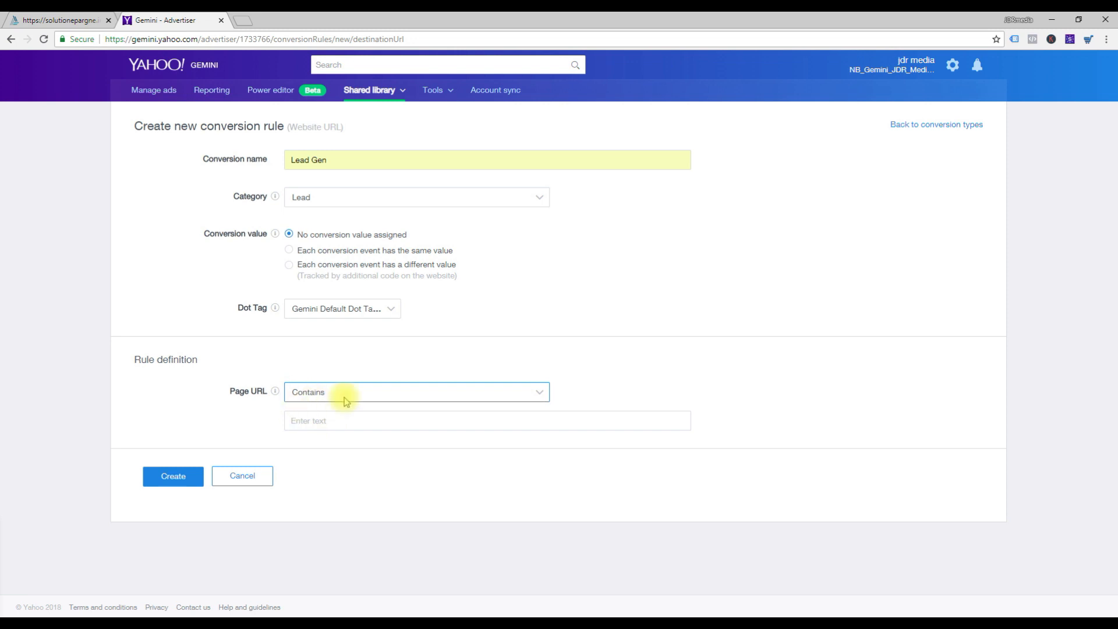
- Fill the Page URL text with a saved success-page address, trim it to "success", and cancel the new rule
click(312, 420)
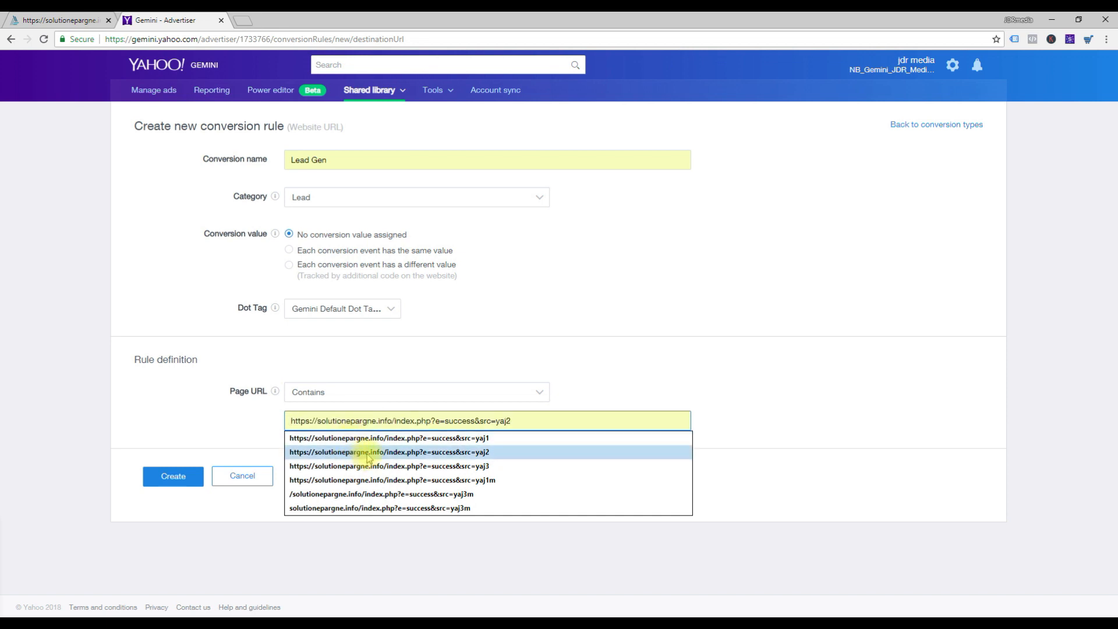
click(429, 453)
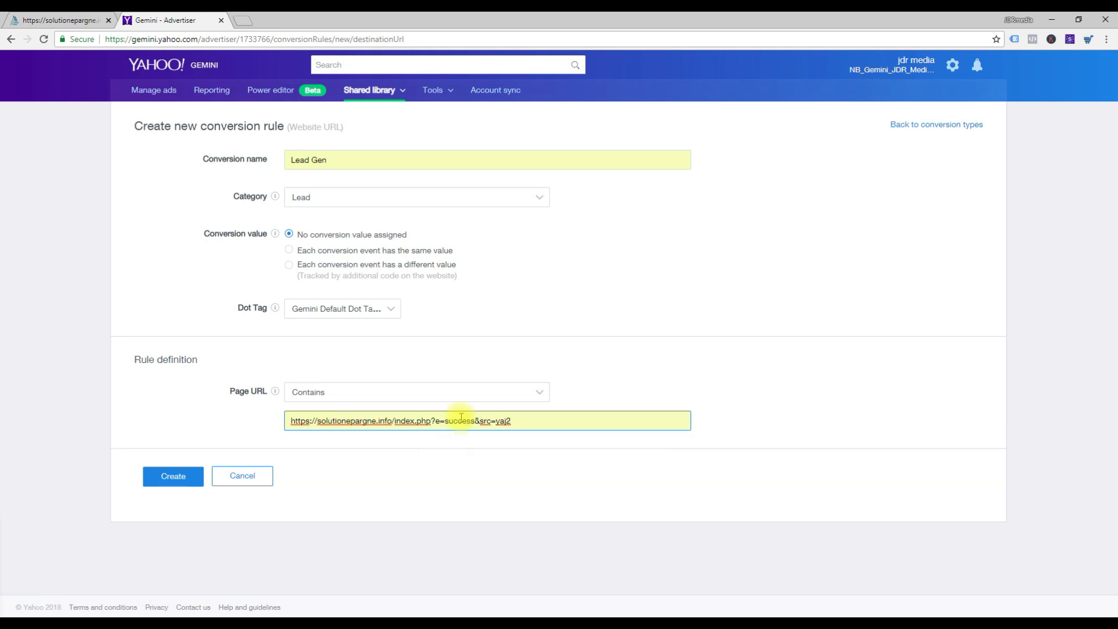
drag(447, 421, 13, 337)
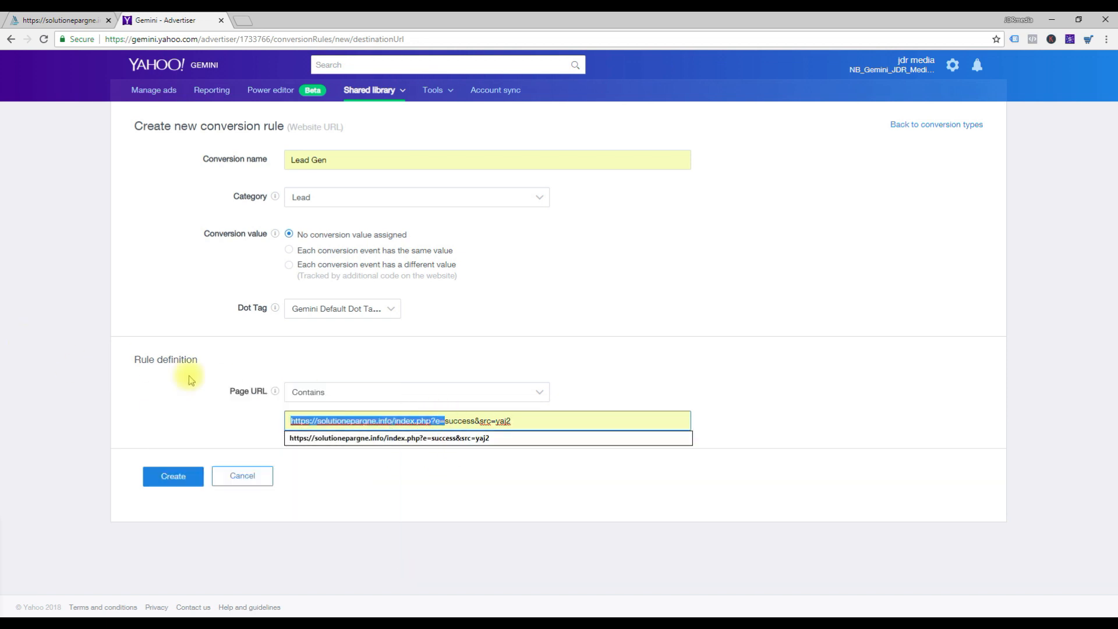
key(BackSpace)
drag(369, 424, 321, 417)
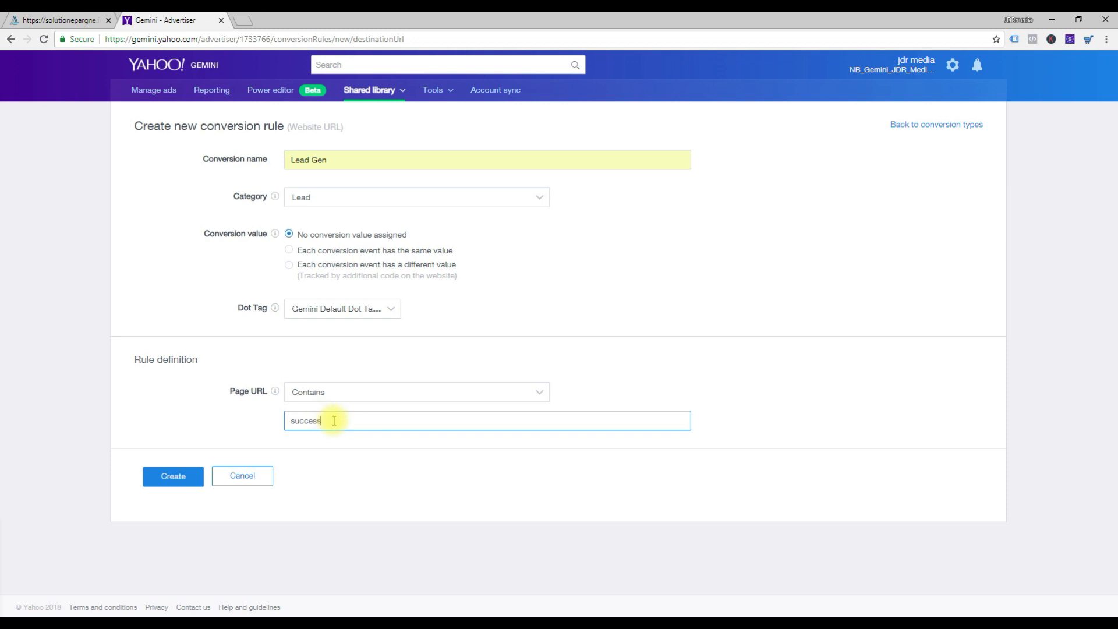
click(231, 476)
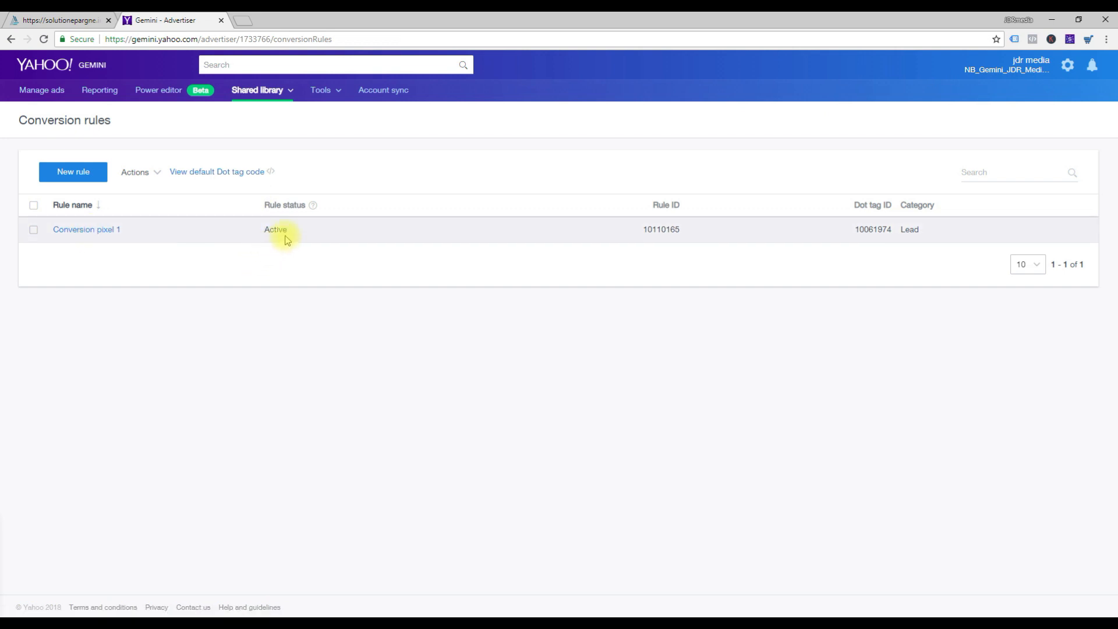
- Open conversion tracking editing for the sol epa 1 dk- FR campaign, view the available conversion tags, and cancel the edit
click(42, 92)
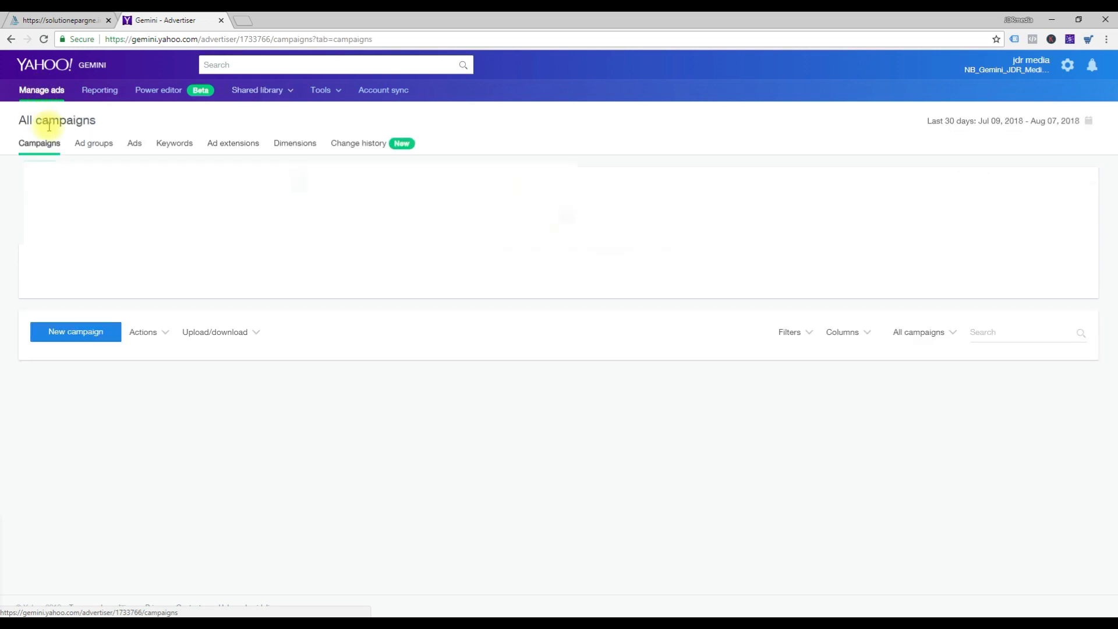
click(35, 396)
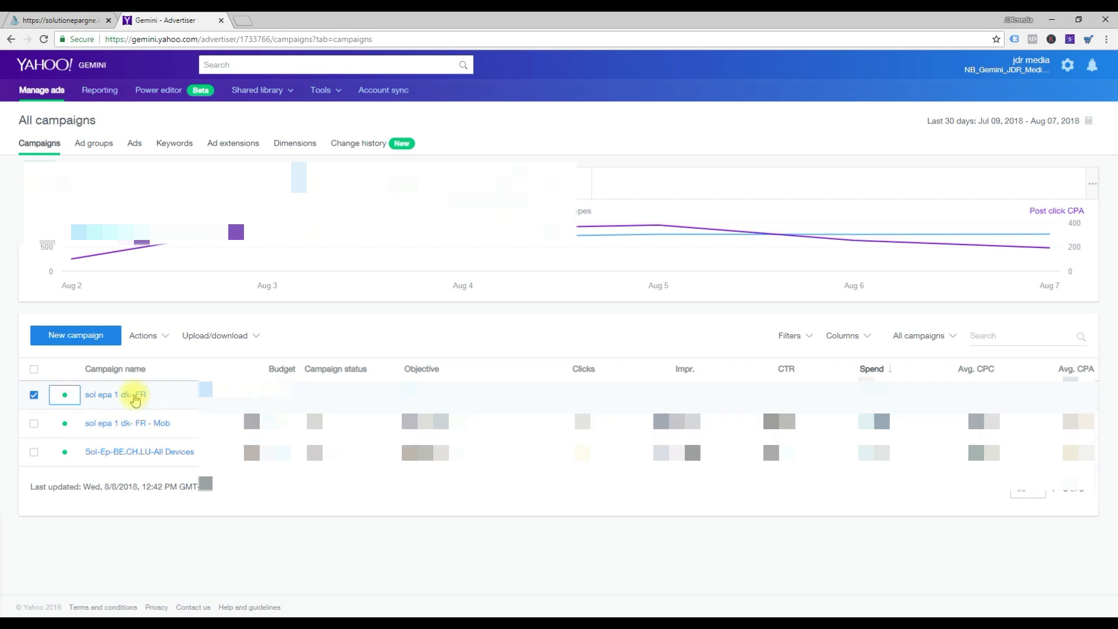
click(140, 337)
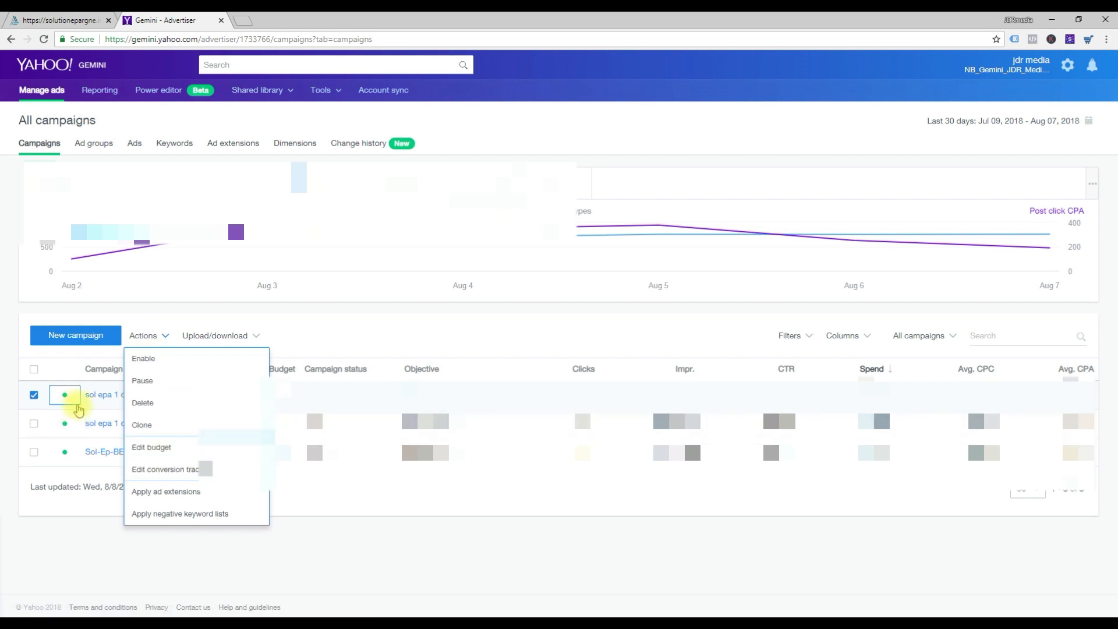
click(161, 469)
click(131, 402)
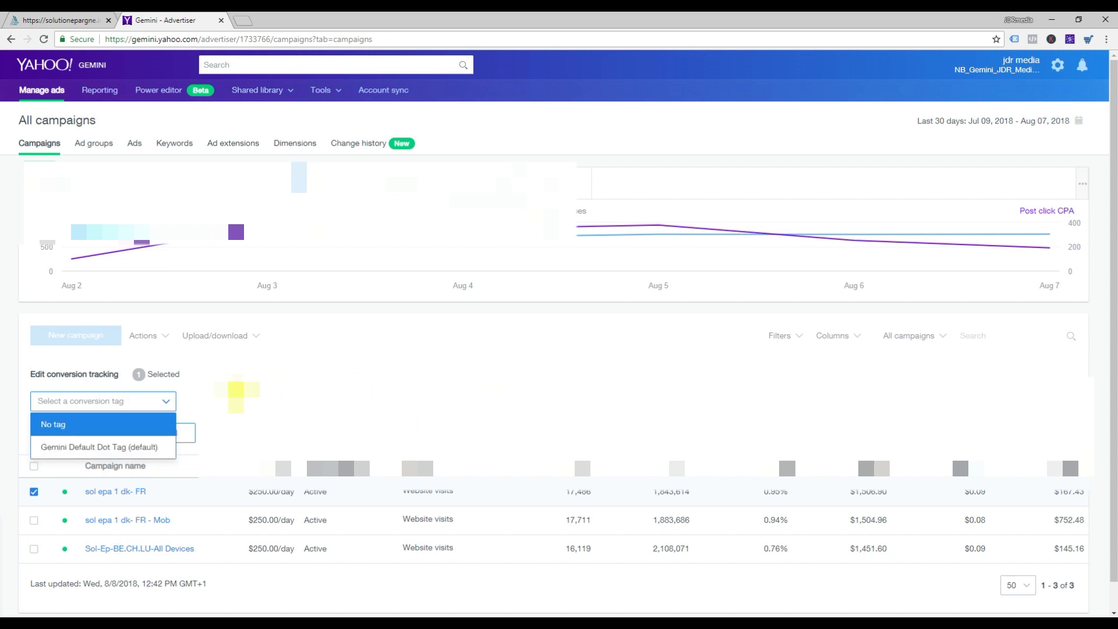
click(244, 397)
click(175, 433)
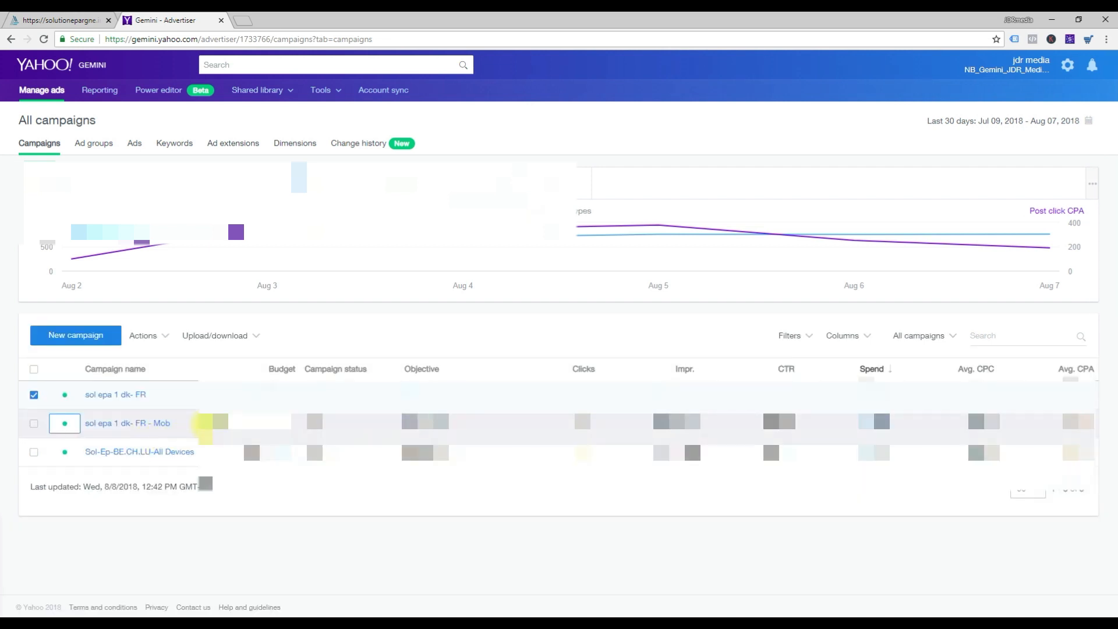
- Open the sol epa 1 dk- FR campaign for editing and find the conversion options in its campaign settings
click(114, 397)
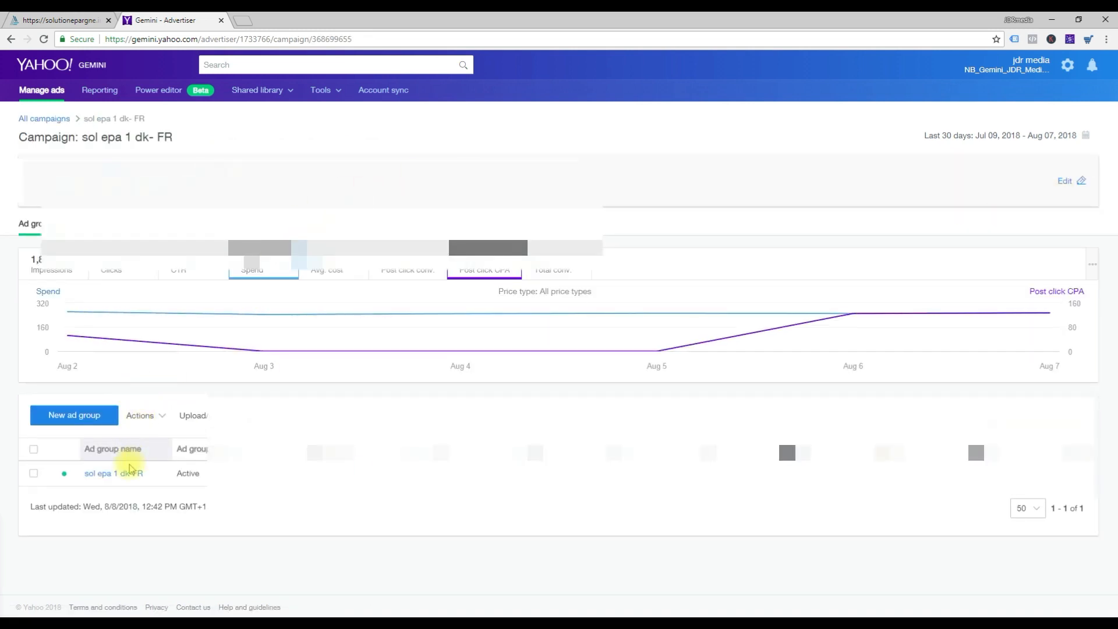
click(1070, 190)
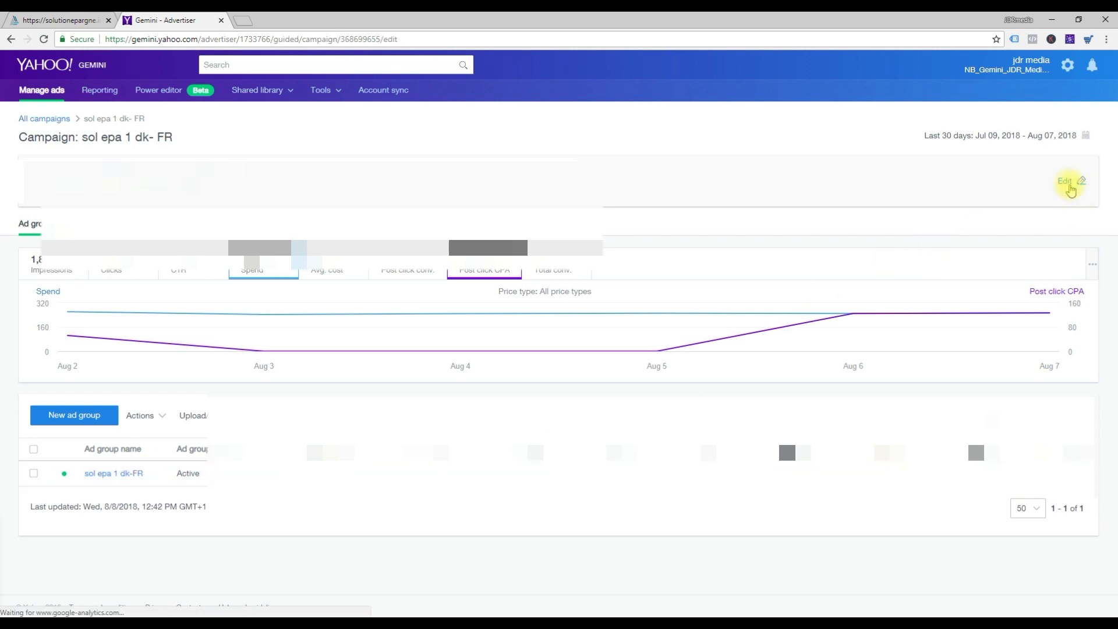
scroll(515, 192, down, 2)
scroll(512, 192, down, 4)
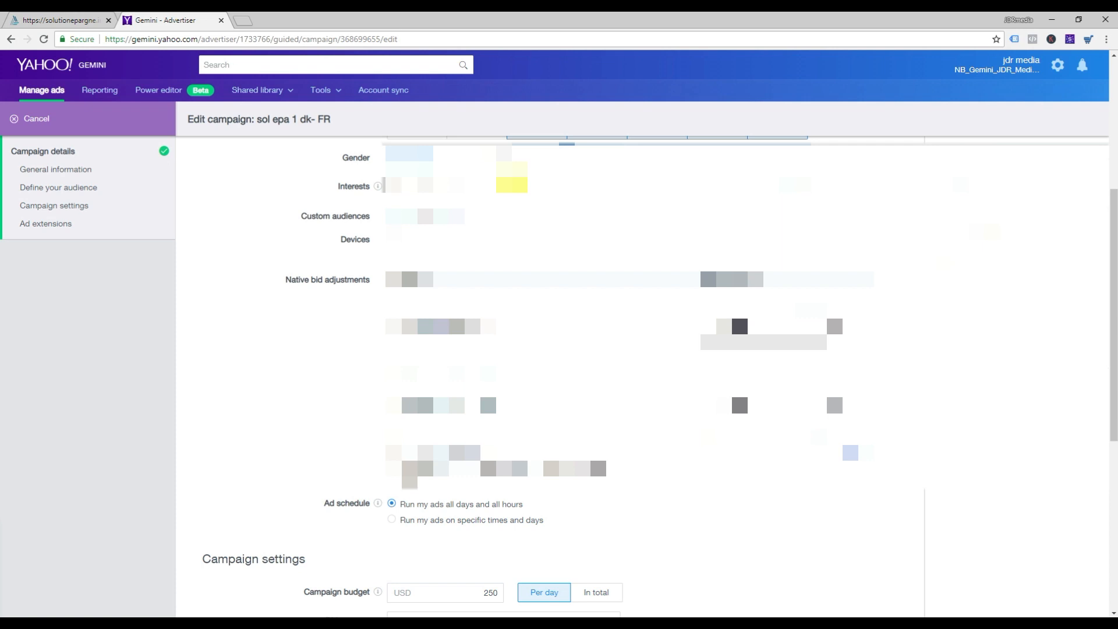
scroll(560, 349, up, 2)
scroll(559, 350, down, 5)
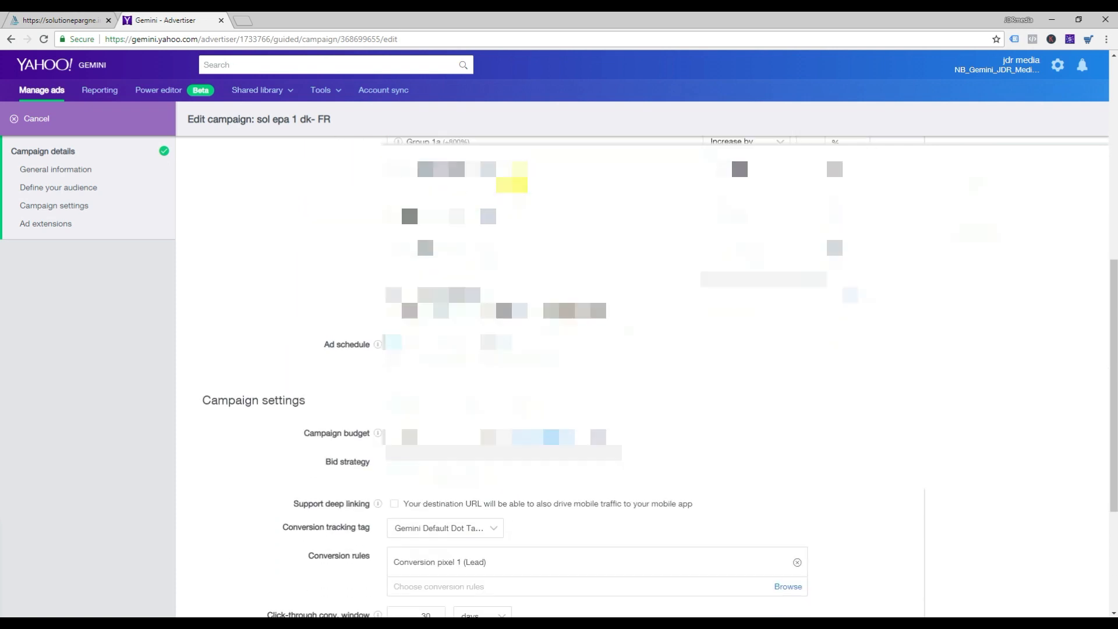
scroll(560, 349, down, 4)
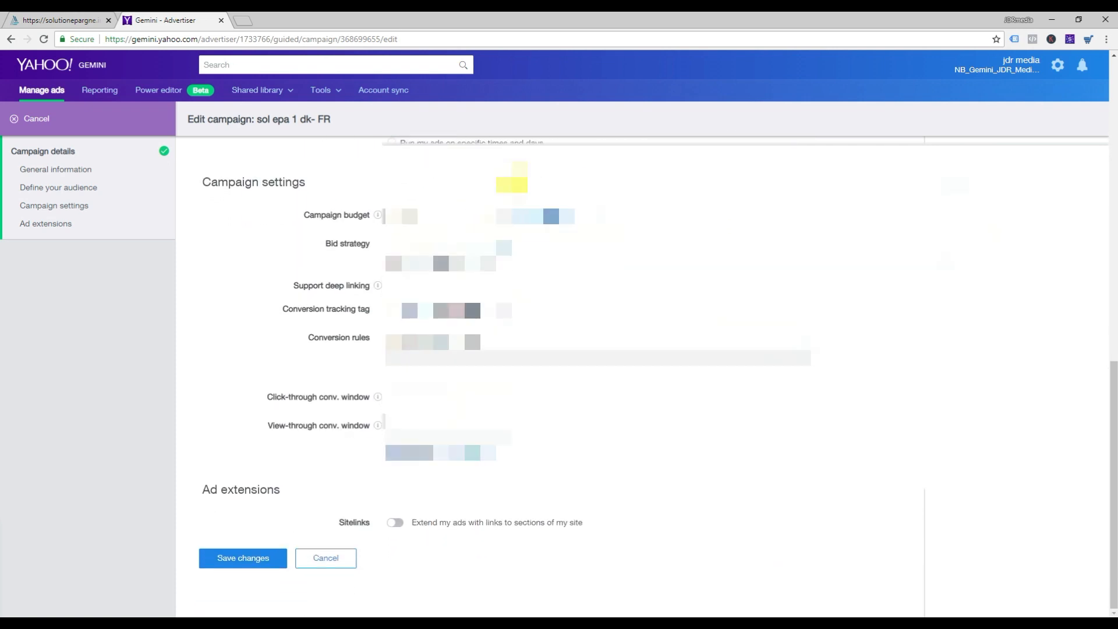
- Check the campaign's Conversion tracking tag choices and Conversion rules, and leave the campaign editor without saving
drag(308, 338, 345, 336)
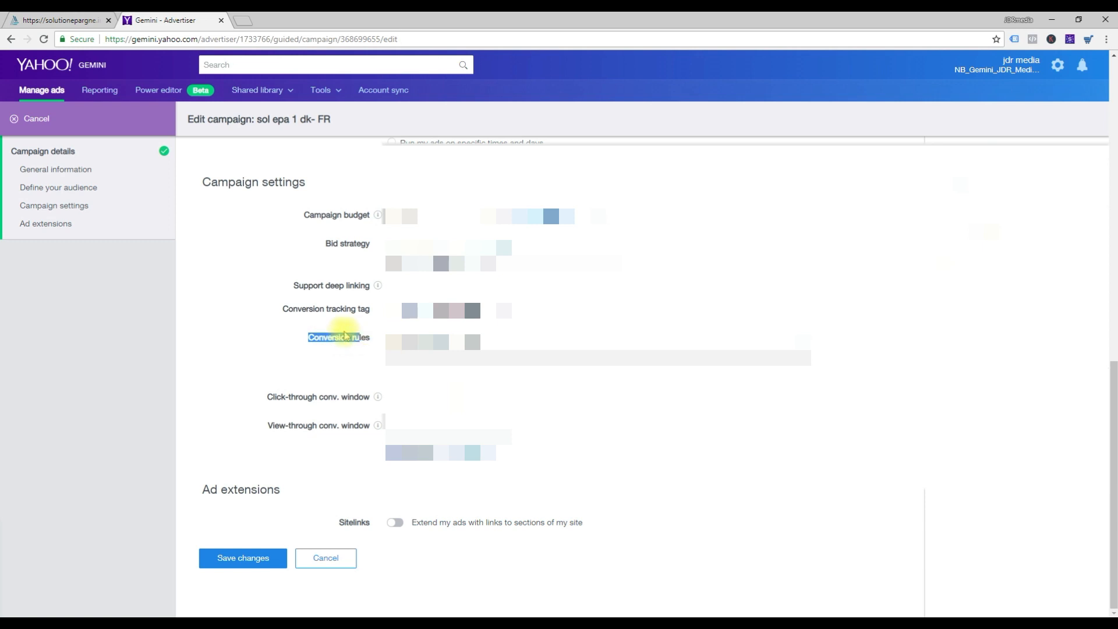
drag(282, 309, 361, 311)
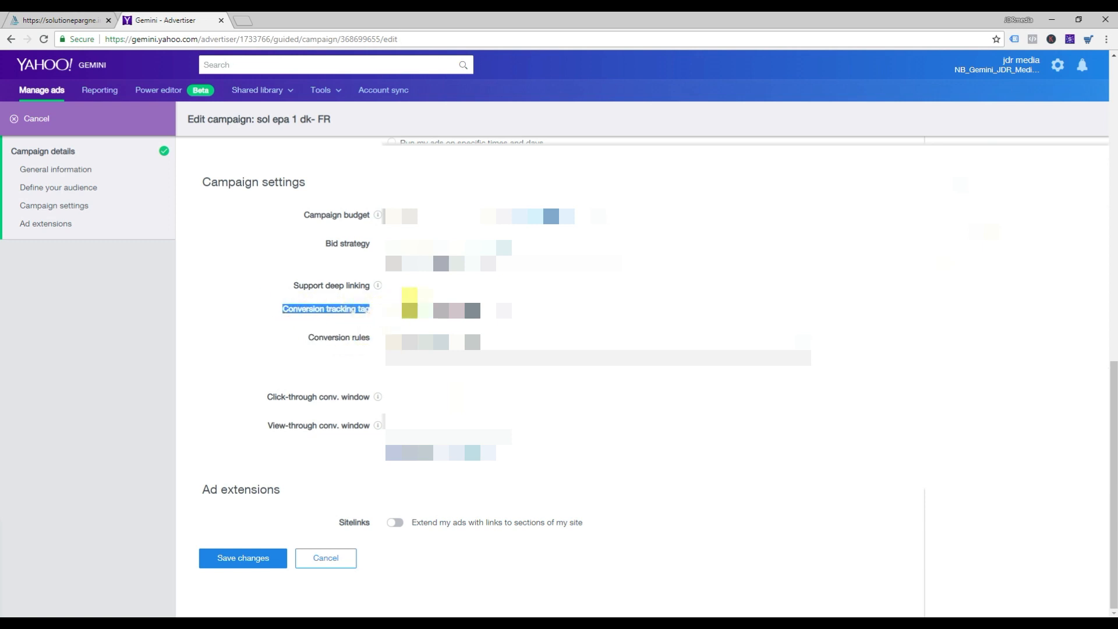
click(417, 306)
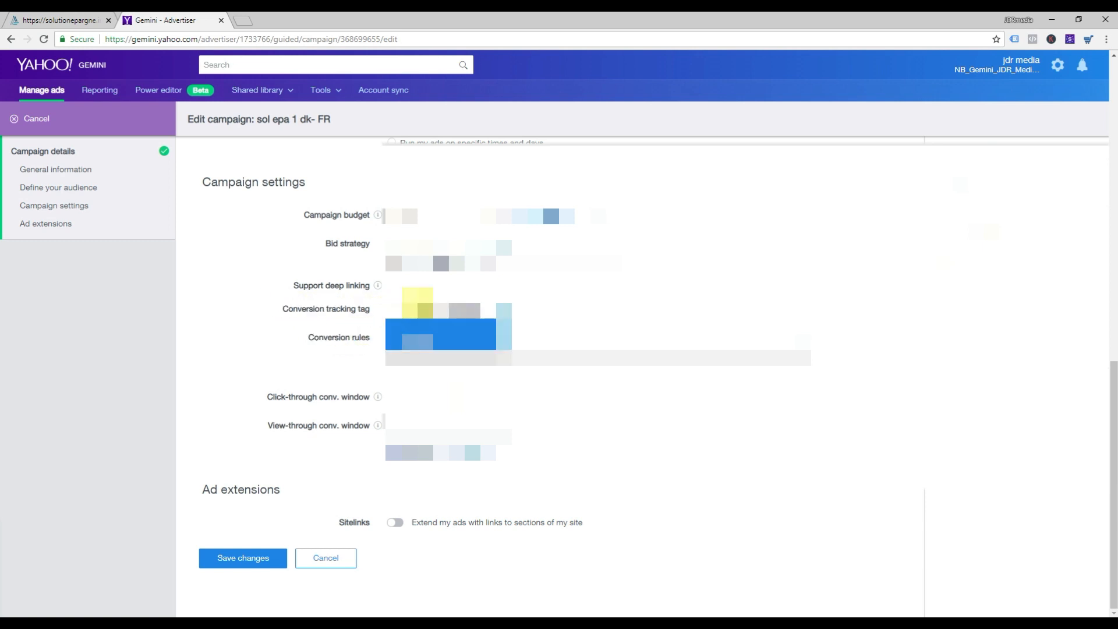
drag(300, 349, 374, 341)
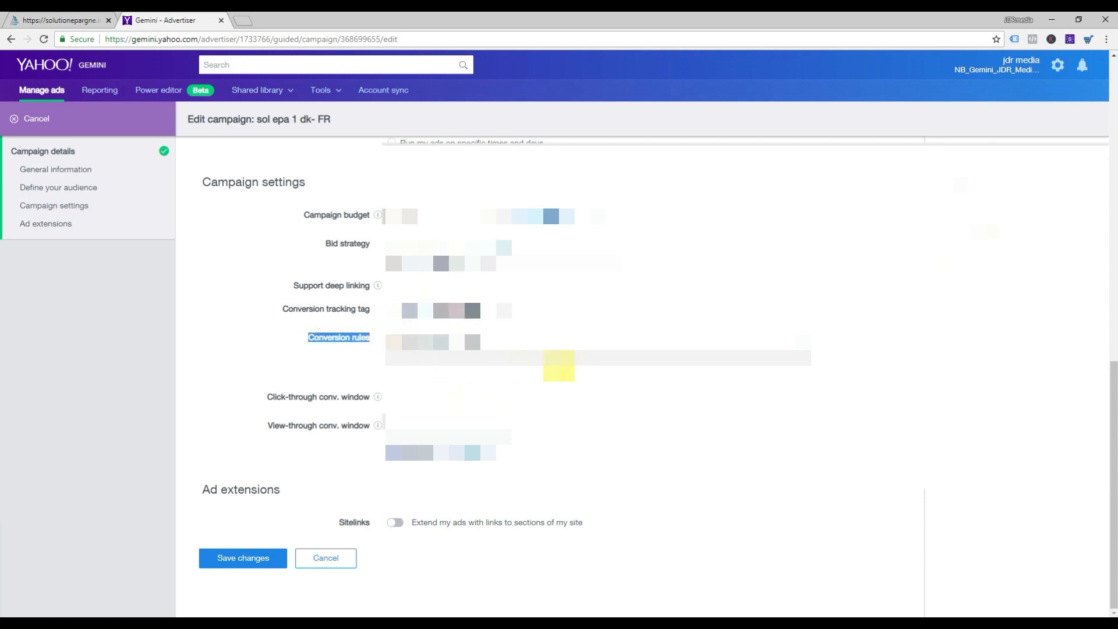
click(334, 560)
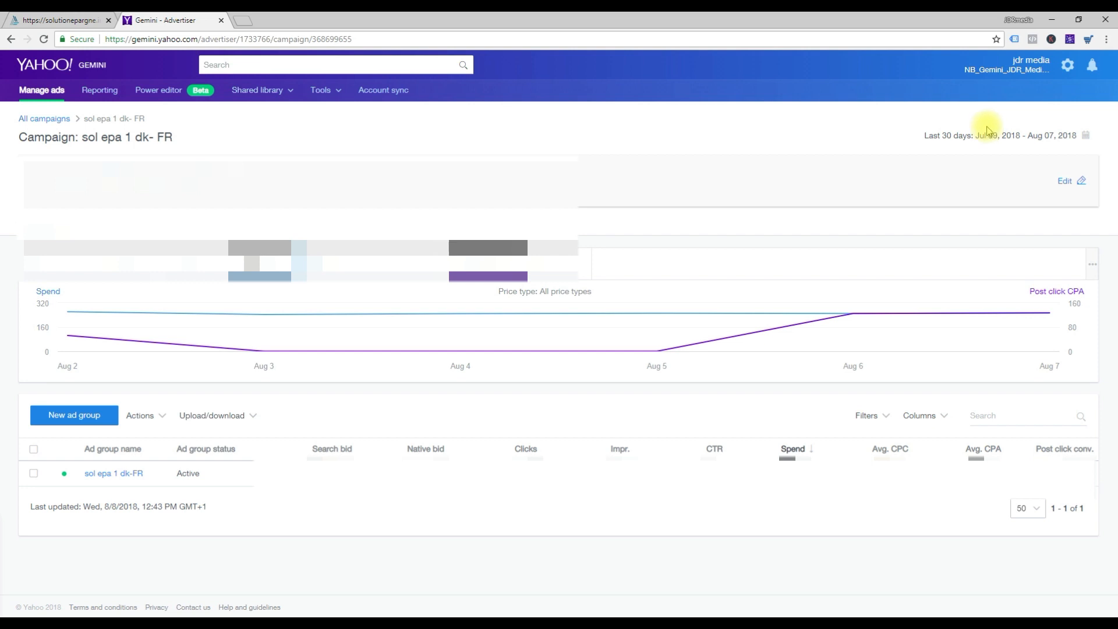
- Open the Gemini default Dot tag page and check the tag's tracking status
click(1068, 64)
click(1033, 111)
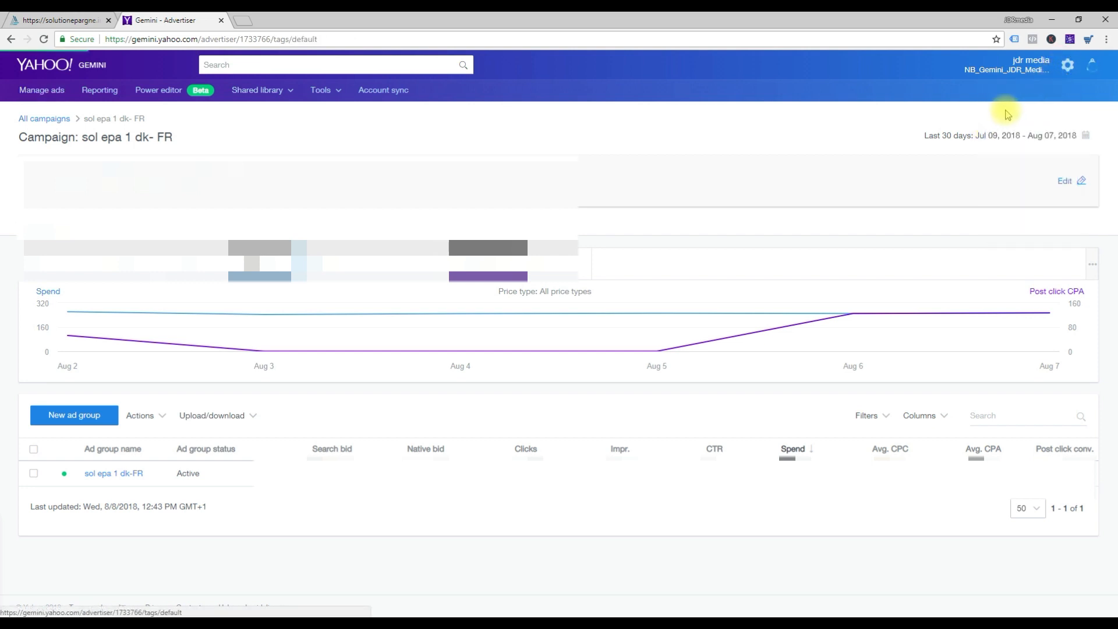
drag(20, 155, 53, 156)
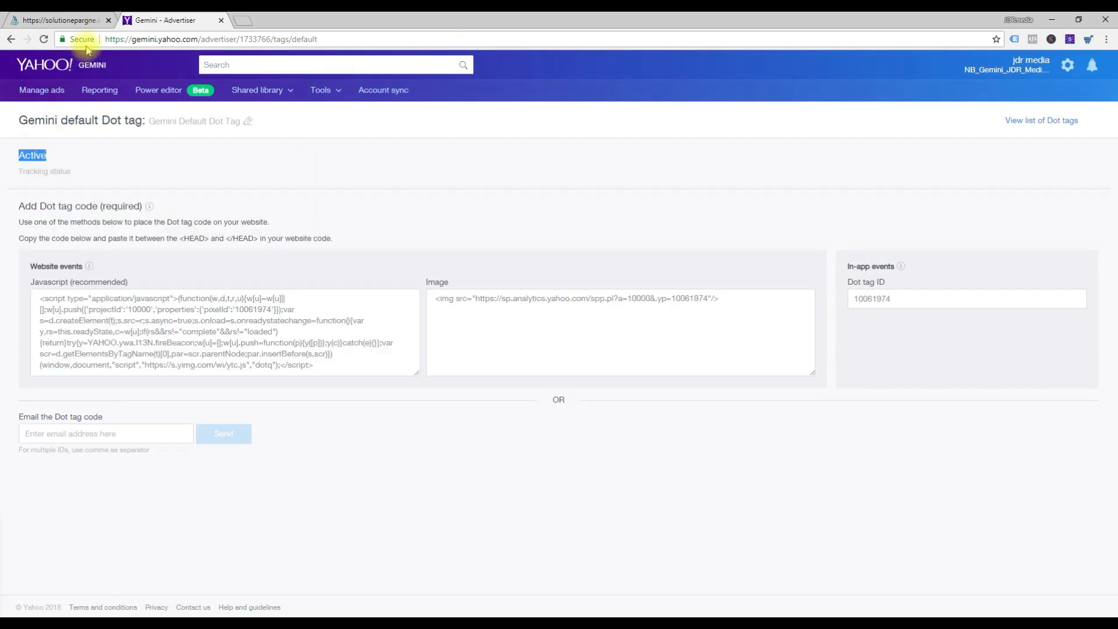
- Return to the conversion rules in the shared library and check the rule status of Conversion pixel 1
mouse_move(244, 103)
click(274, 135)
drag(254, 229, 288, 226)
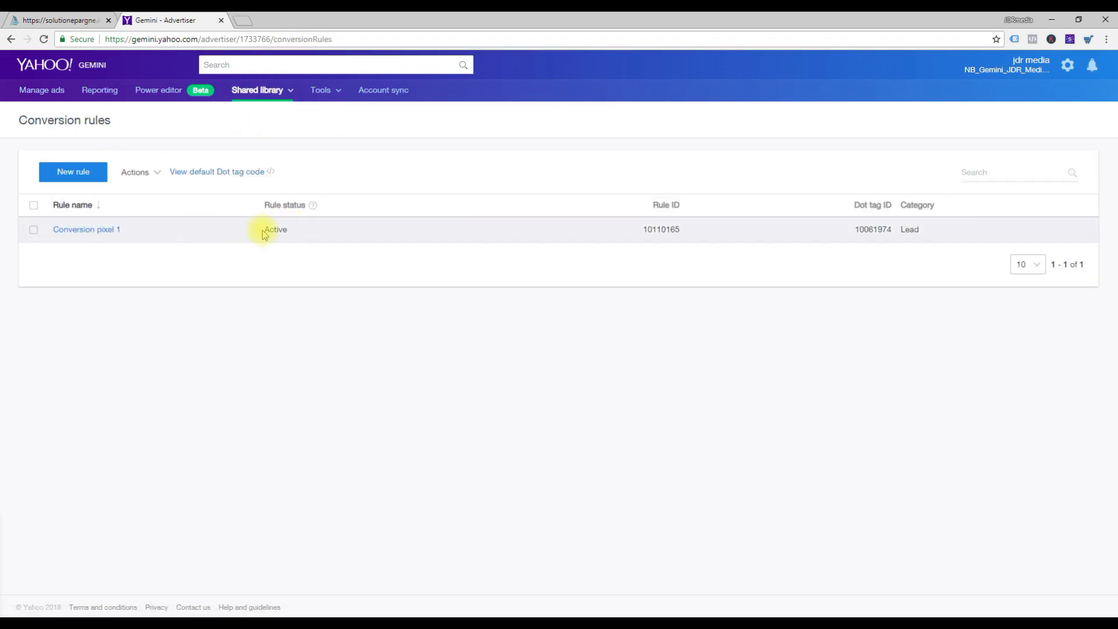
triple_click(267, 230)
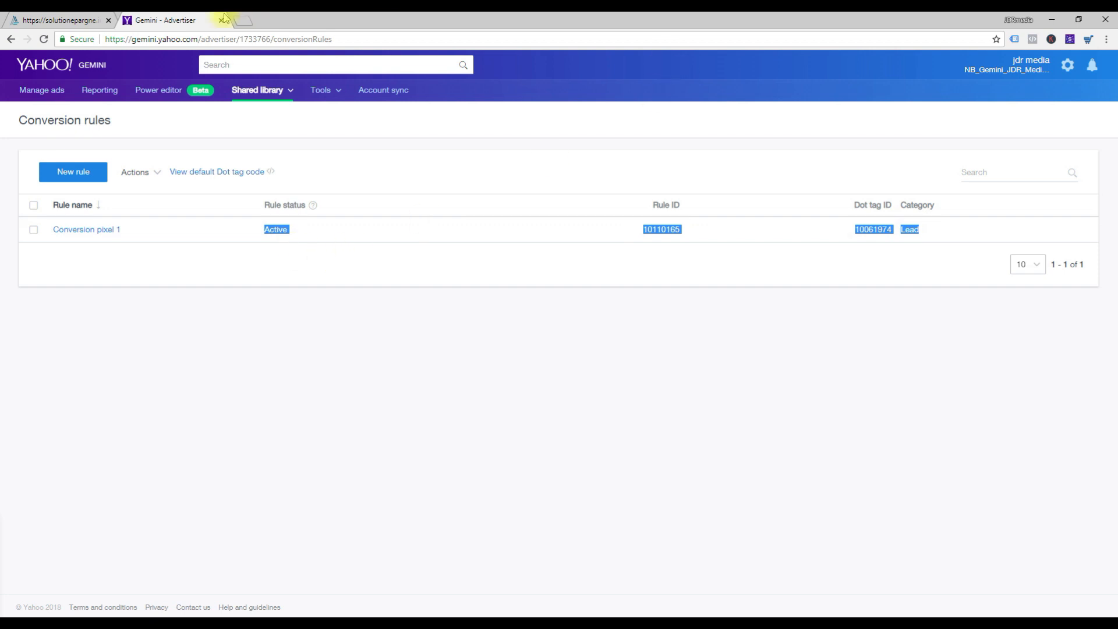